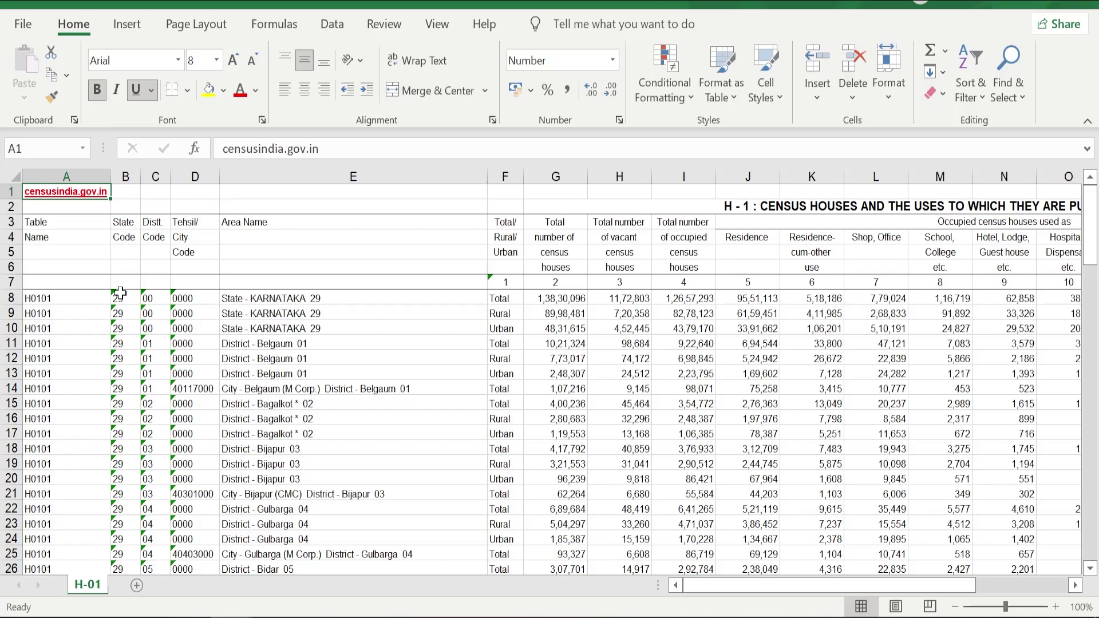
Insert three blank columns after the State Code column.
left_click_drag(125, 177, 191, 169)
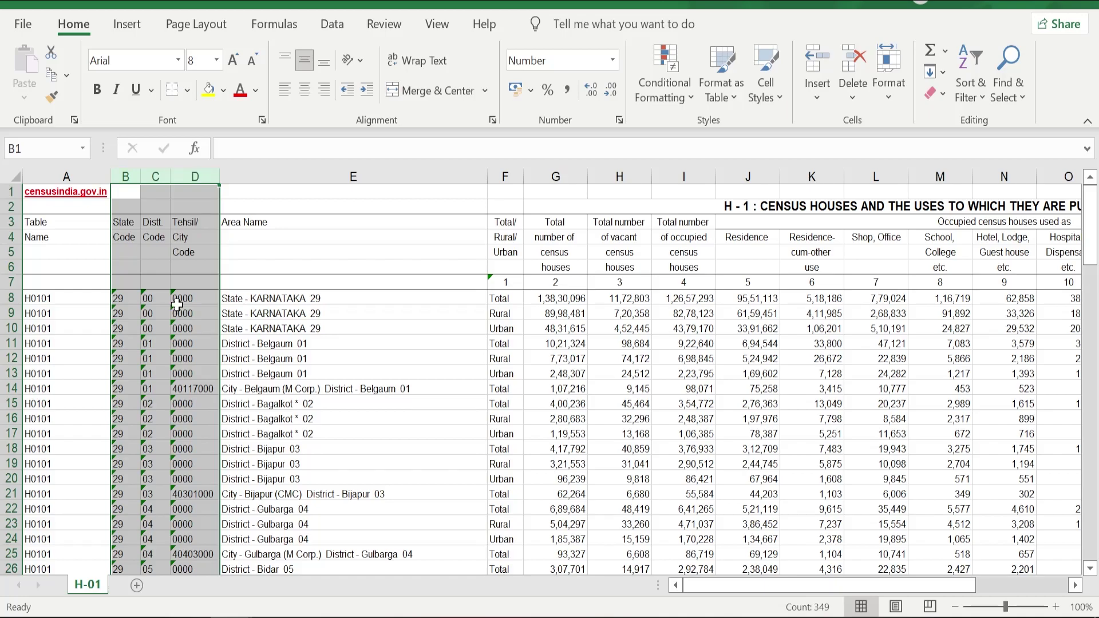
left_click(178, 312)
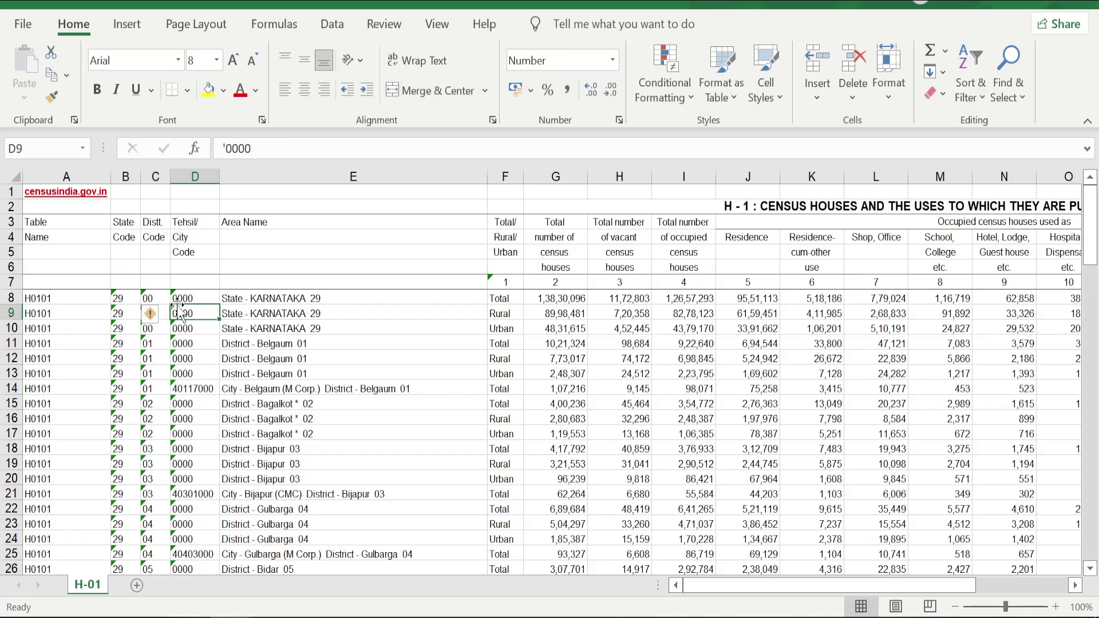
left_click(127, 176)
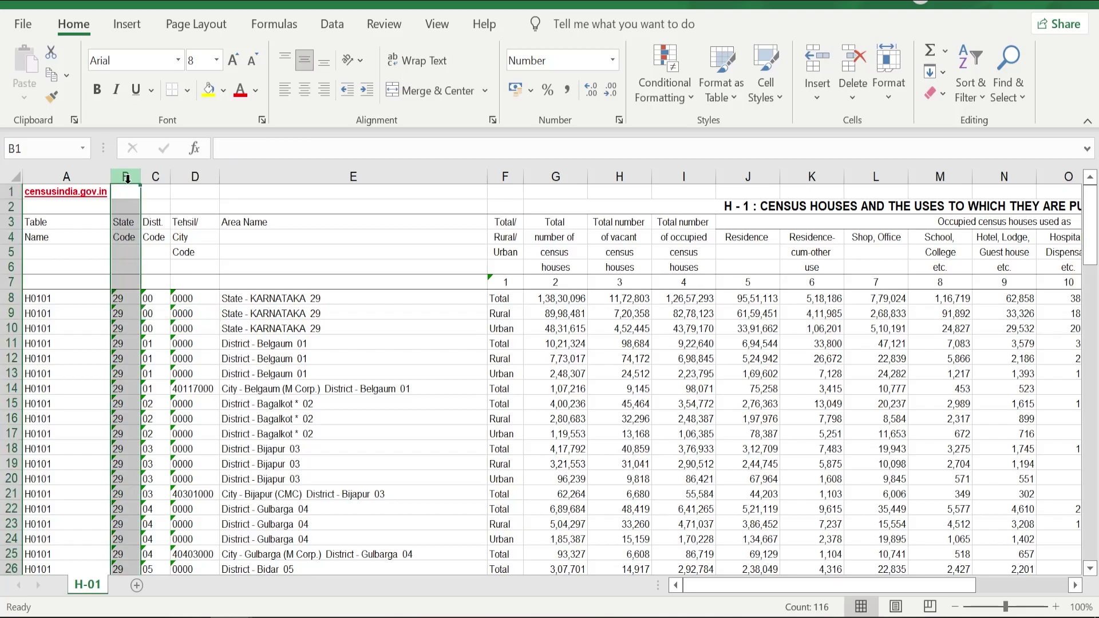
left_click(159, 175)
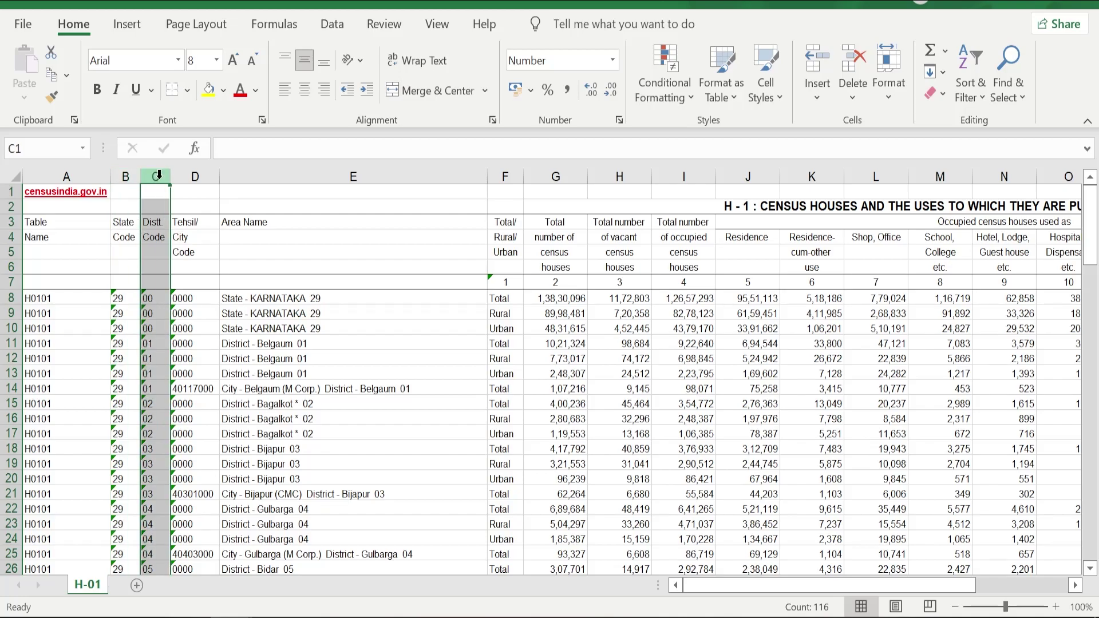
key("ctrl+shift+plus")
key("ctrl+shift+plus")
key("ctrl+shift+plus")
left_click(159, 285)
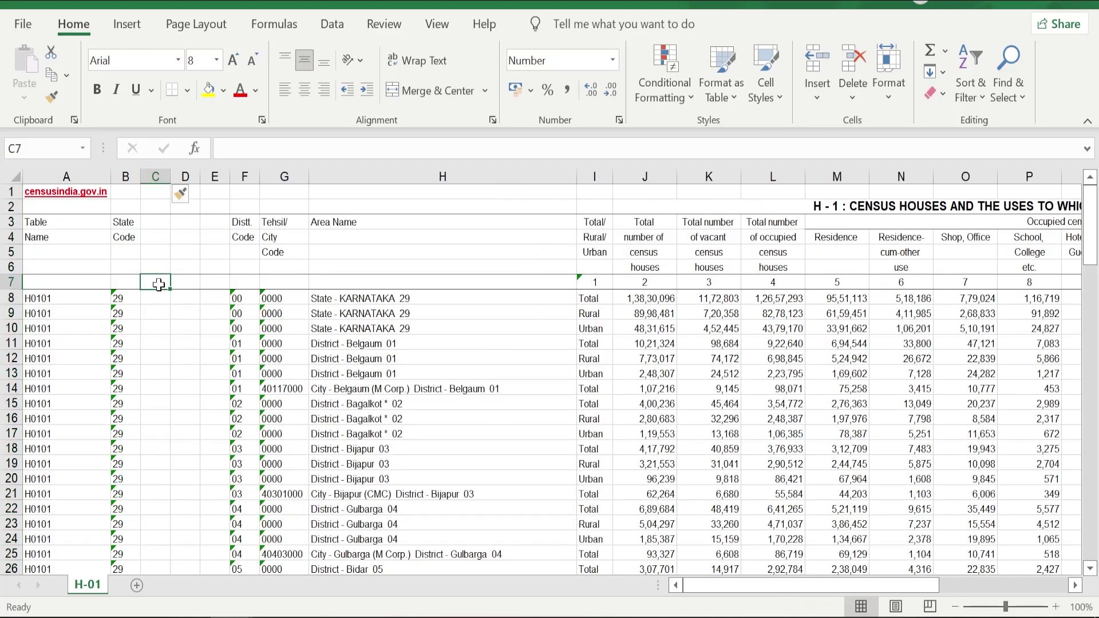
Add the heading 'Text to columns' in C7 and autofit column C.
type("Text to columns")
key("Return")
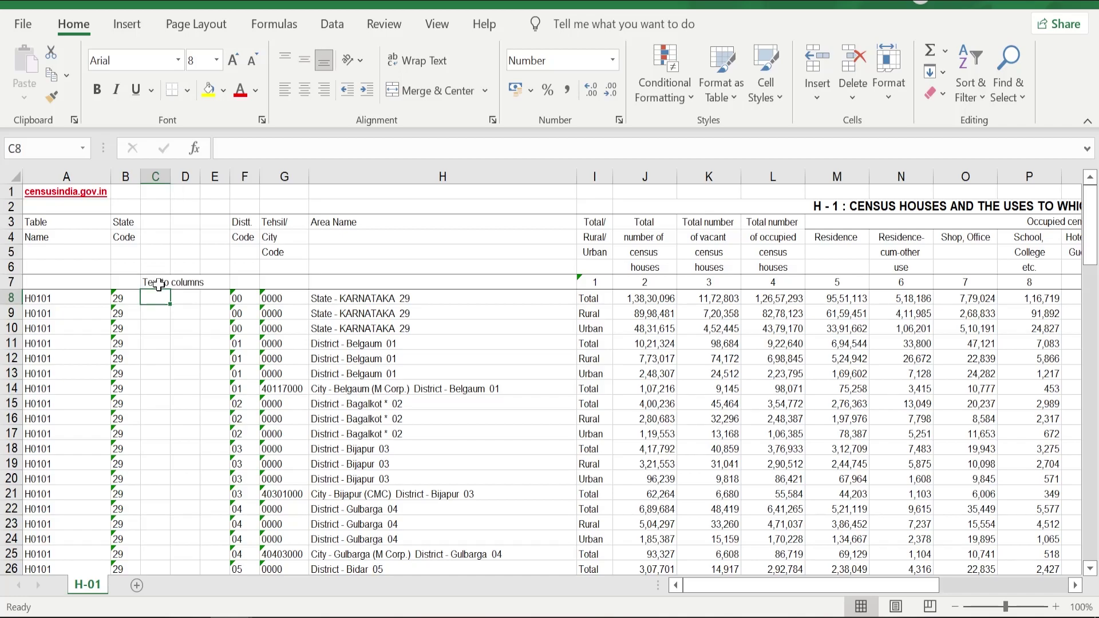
left_click(159, 284)
key("alt+h")
key("o")
key("i")
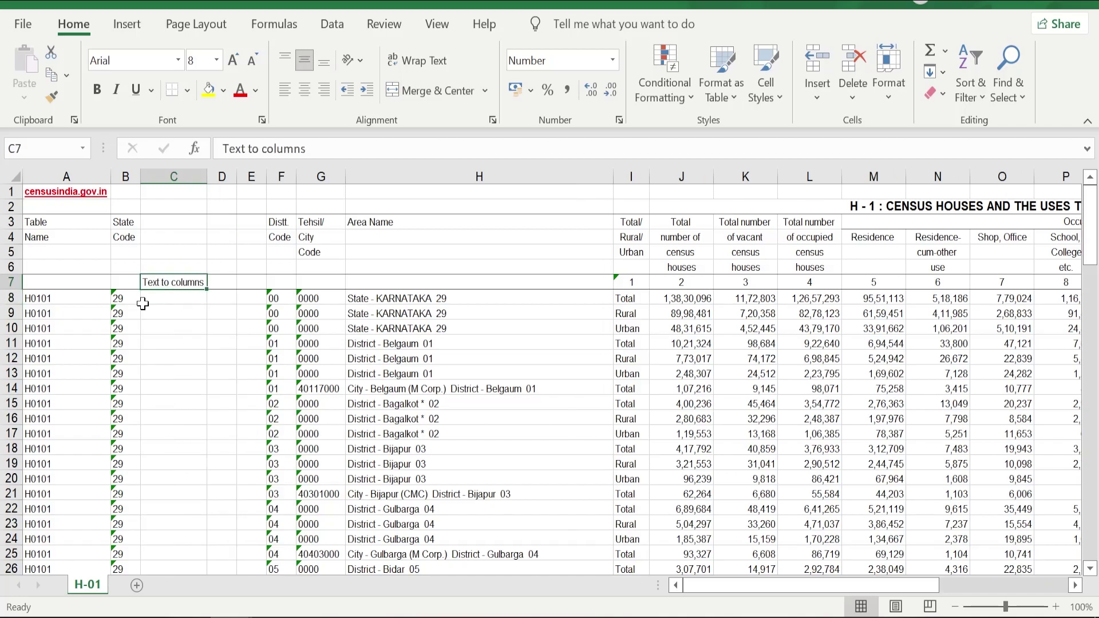
Copy the state codes B8:B121 into column C starting at C8.
left_click(125, 298)
key("ctrl+shift+Down")
key("ctrl+c")
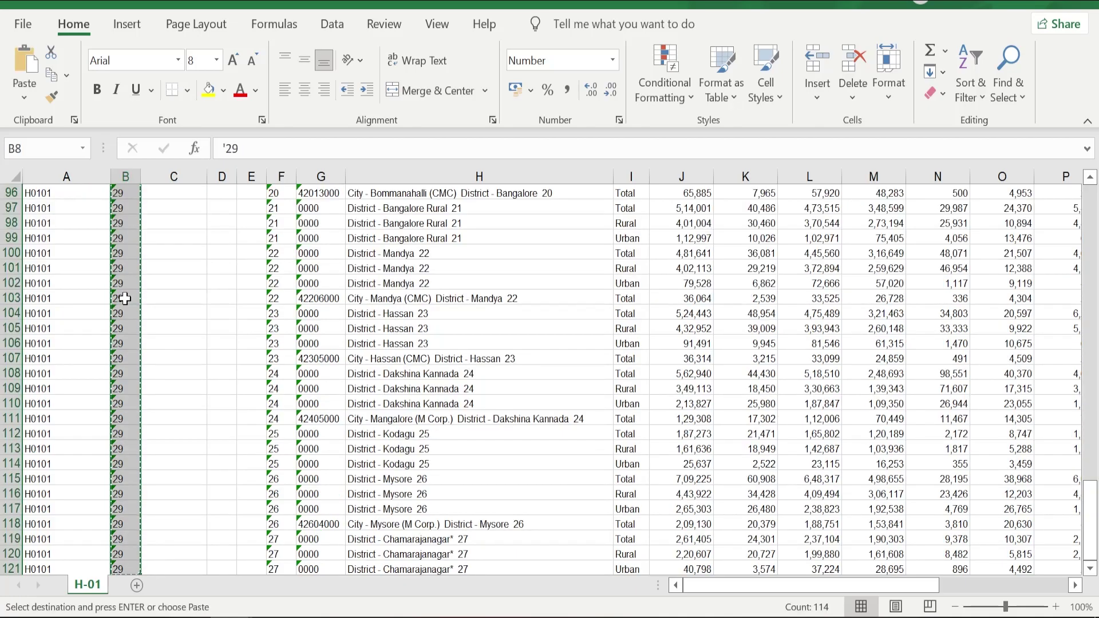
key("Up")
key("Right")
key("Down")
key("ctrl+v")
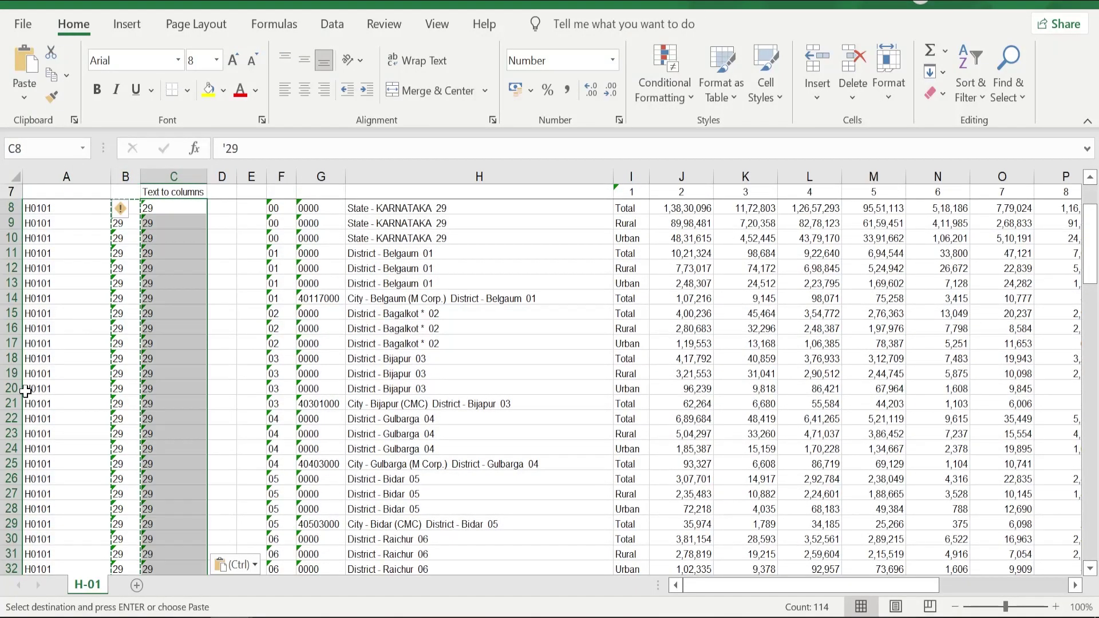
scroll(124, 298, "up", 2)
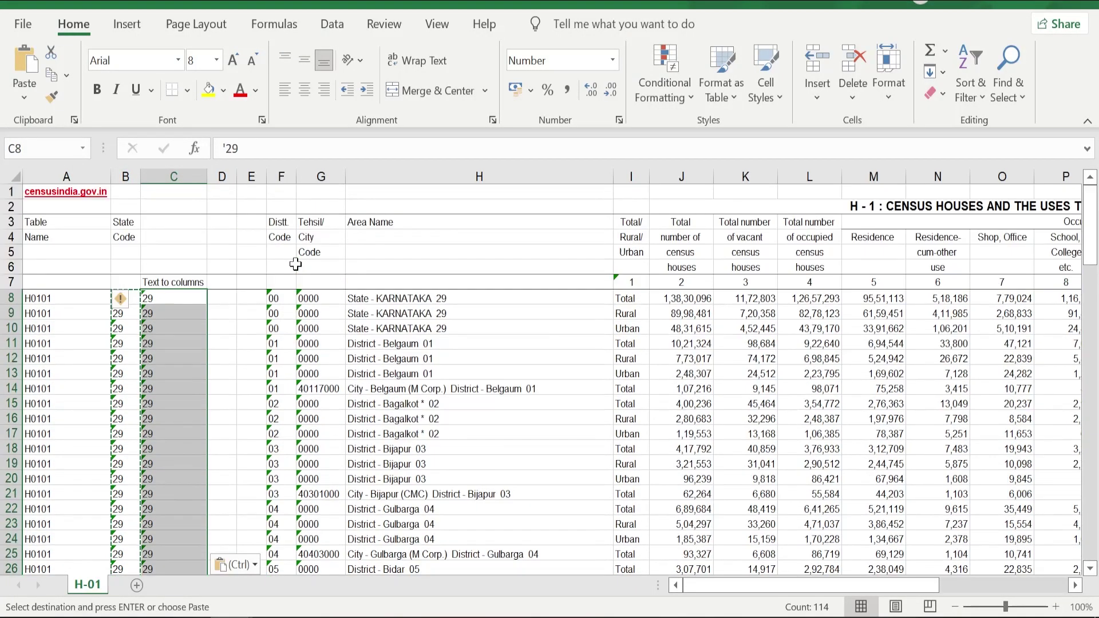
Run Text to Columns on the pasted codes with default settings to make them numbers.
left_click(332, 25)
left_click(650, 72)
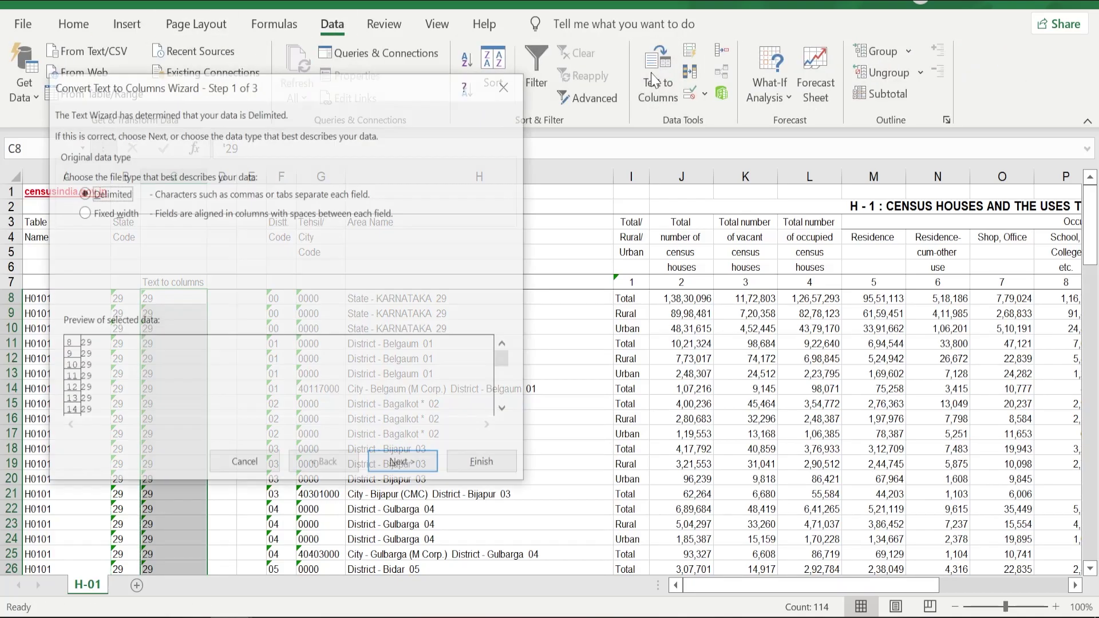
left_click(409, 465)
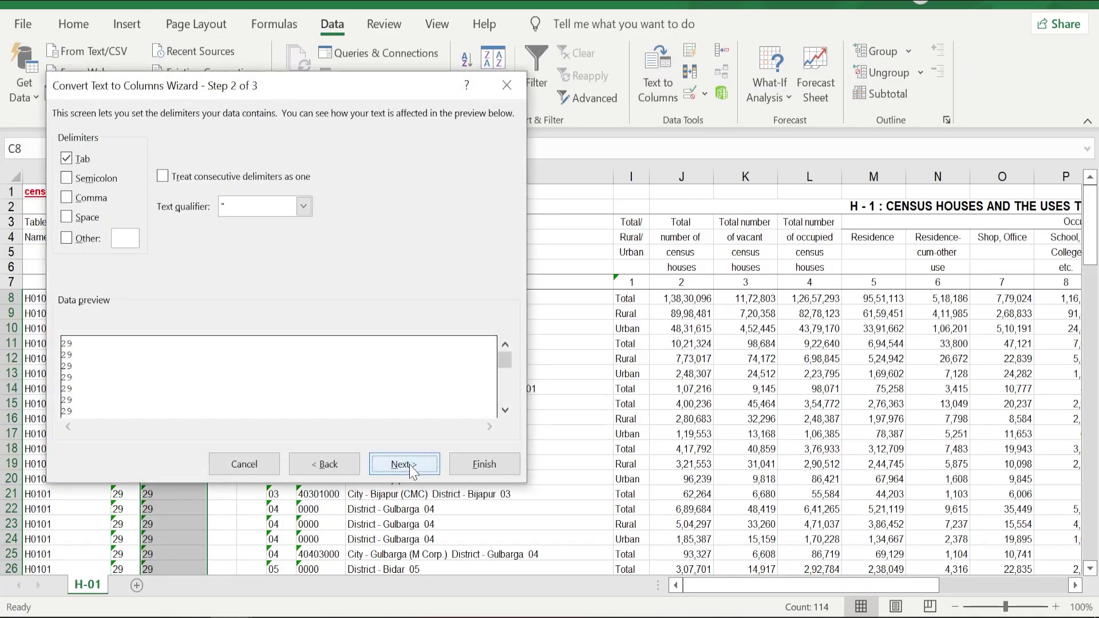
left_click(408, 466)
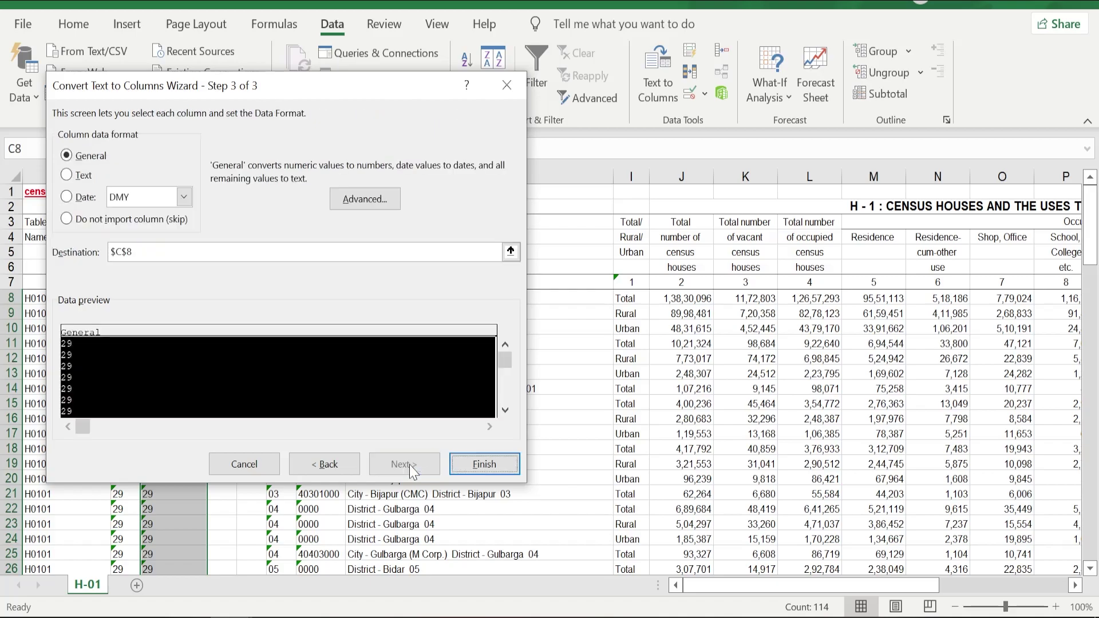
left_click(482, 464)
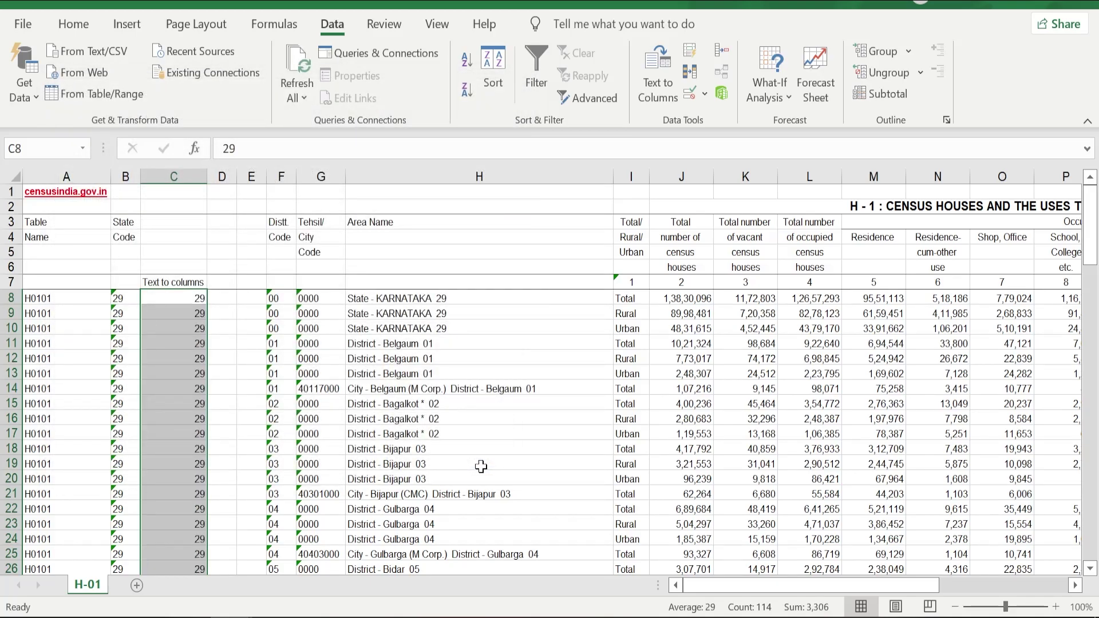
key("shift+BackSpace")
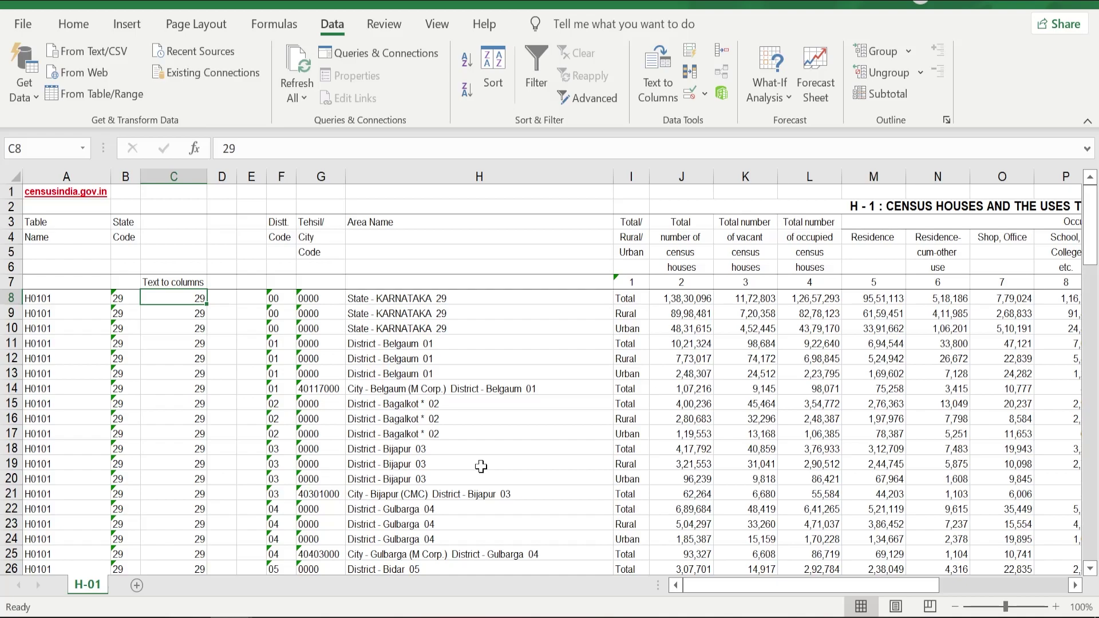
Enter =ISNUMBER(C8) in C6 so it shows TRUE for the converted code 29.
key("Up")
key("Up")
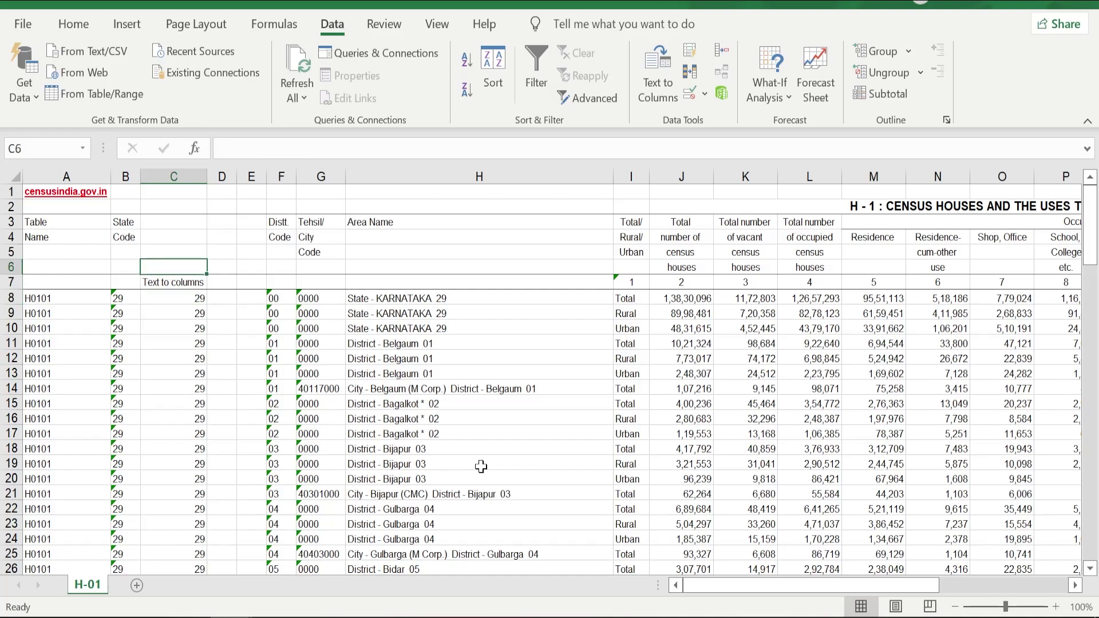
type("=isnumber")
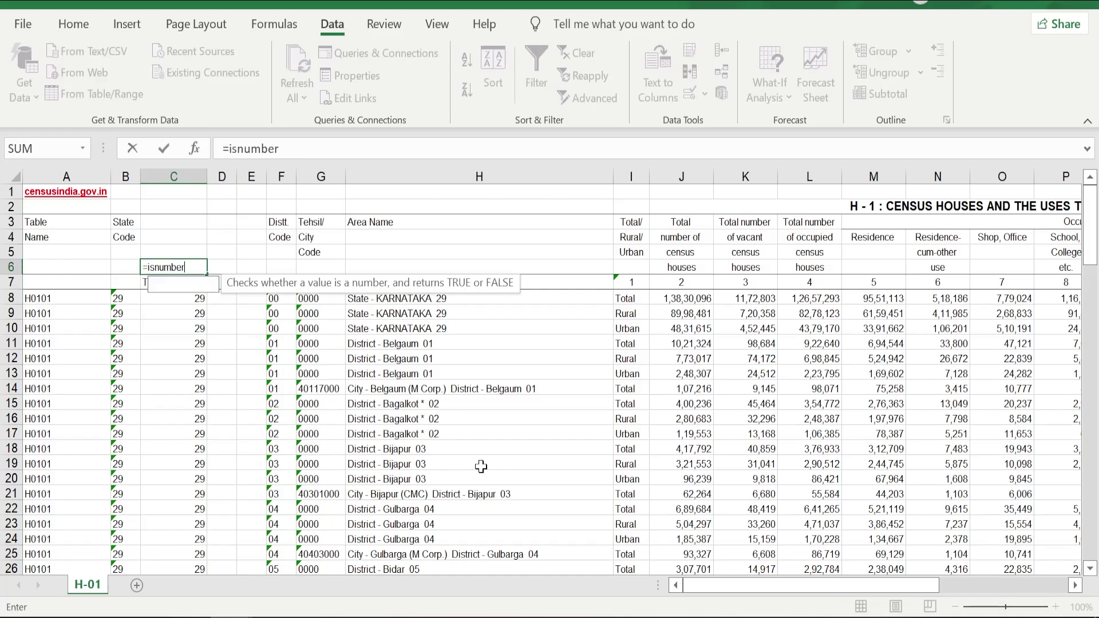
key("Tab")
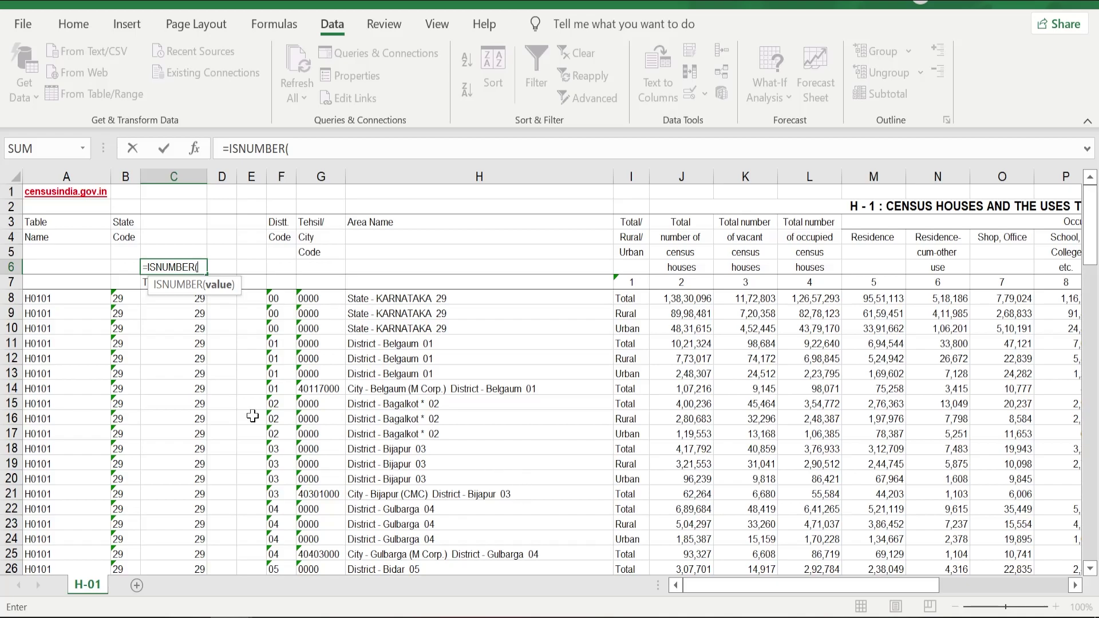
left_click(175, 302)
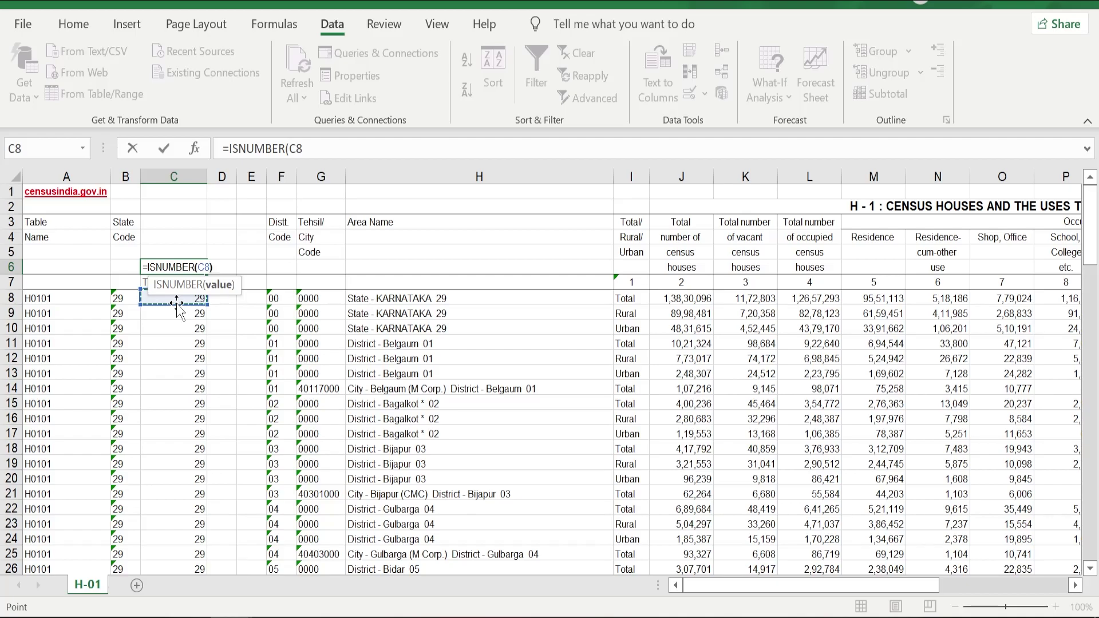
type(")")
key("Return")
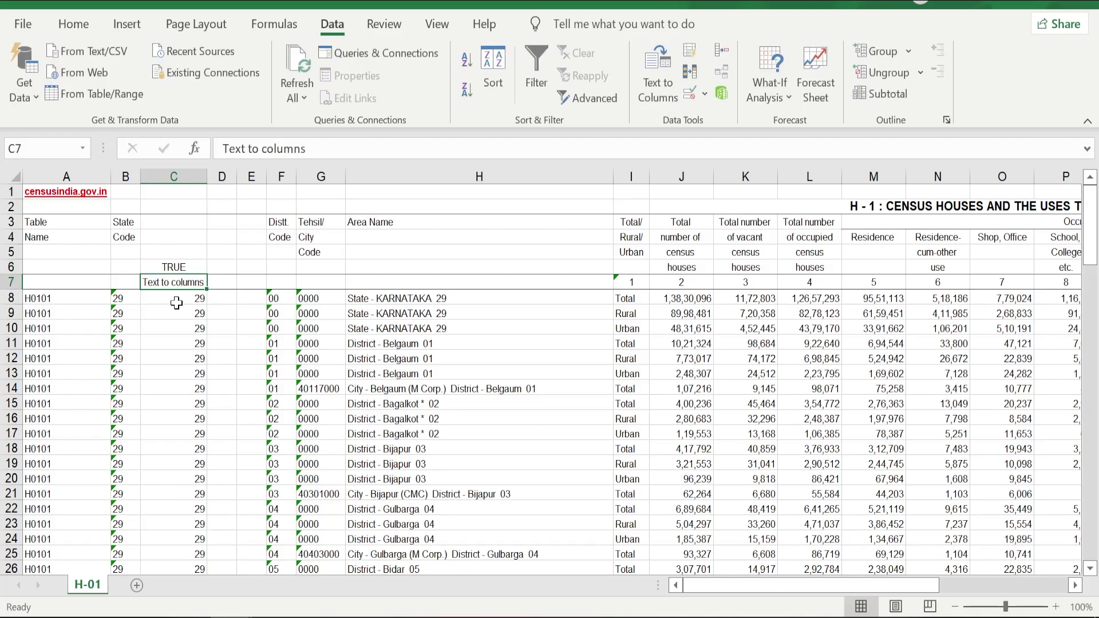
key("Up")
left_click(165, 298)
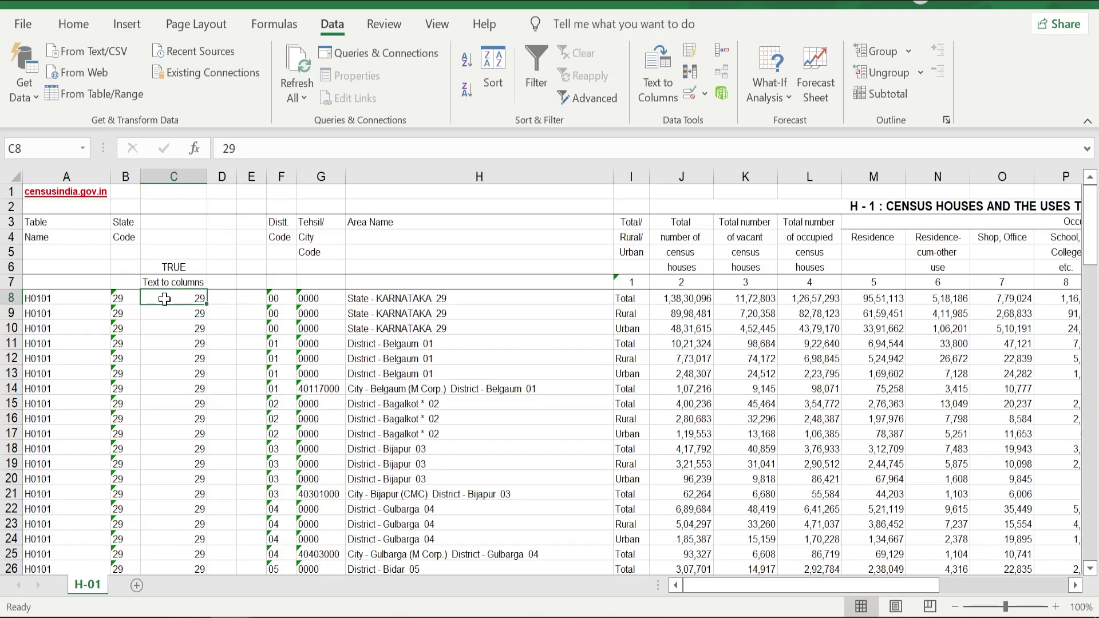
left_click(191, 267)
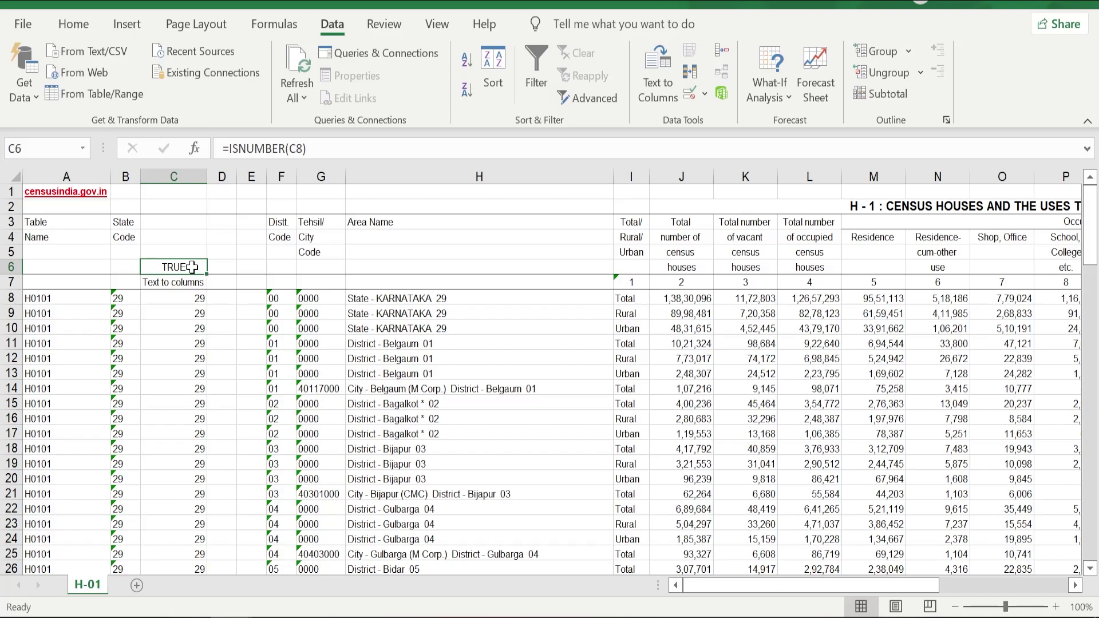
Bold the 'Text to columns' heading and add a bold 'Multiply 1' heading in D7, autofitting column D.
left_click(184, 281)
key("ctrl+b")
key("Tab")
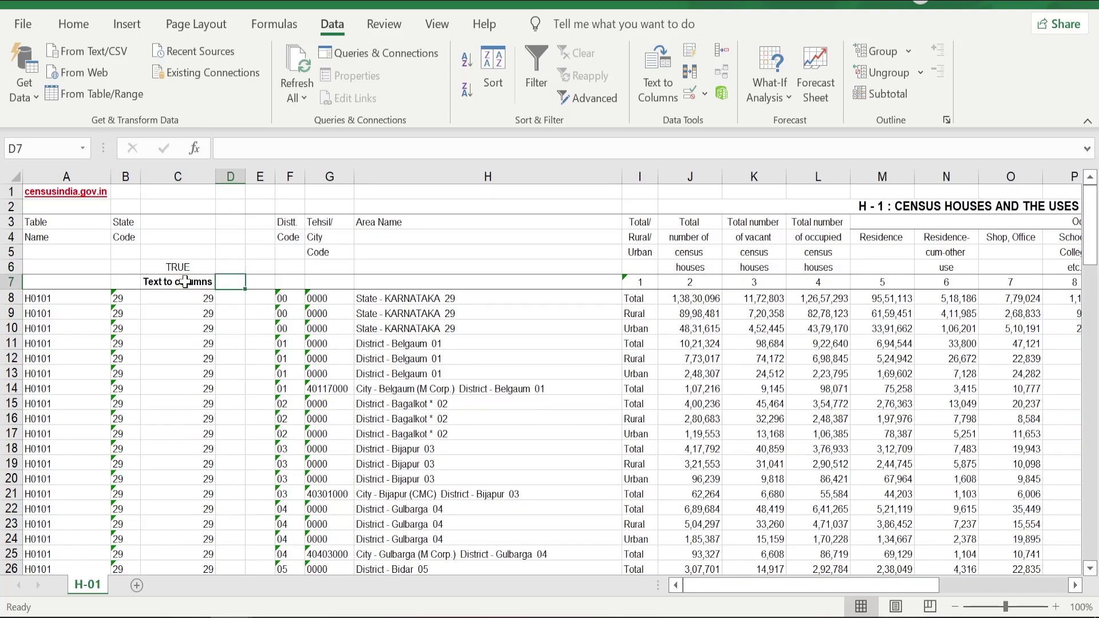
type("Multiply 1")
key("ctrl+Return")
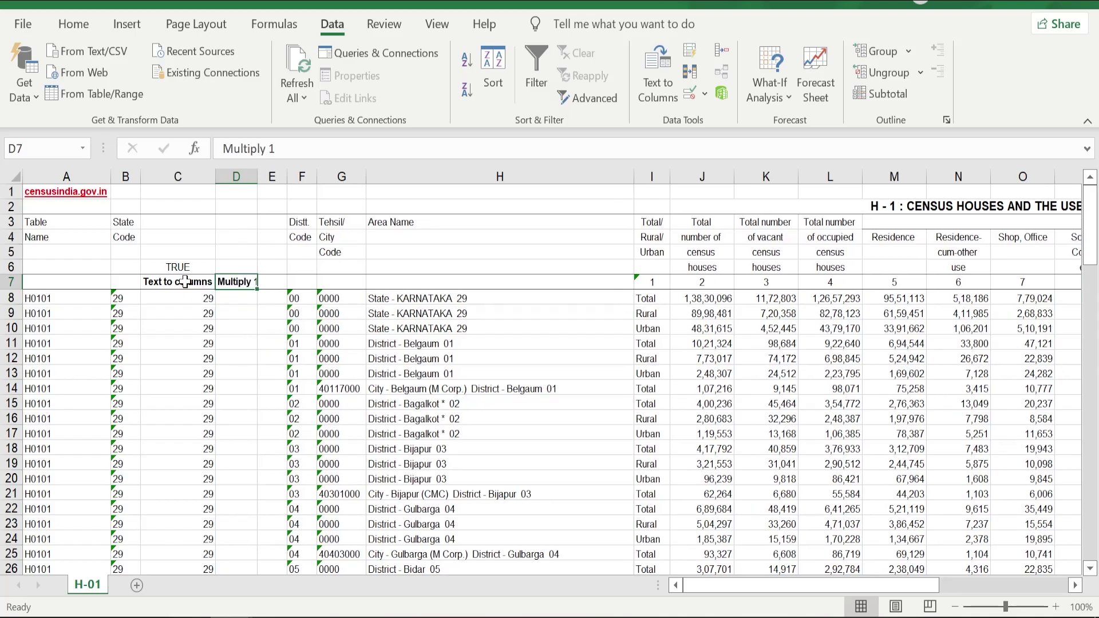
key("alt+h")
key("o")
key("i")
key("Down")
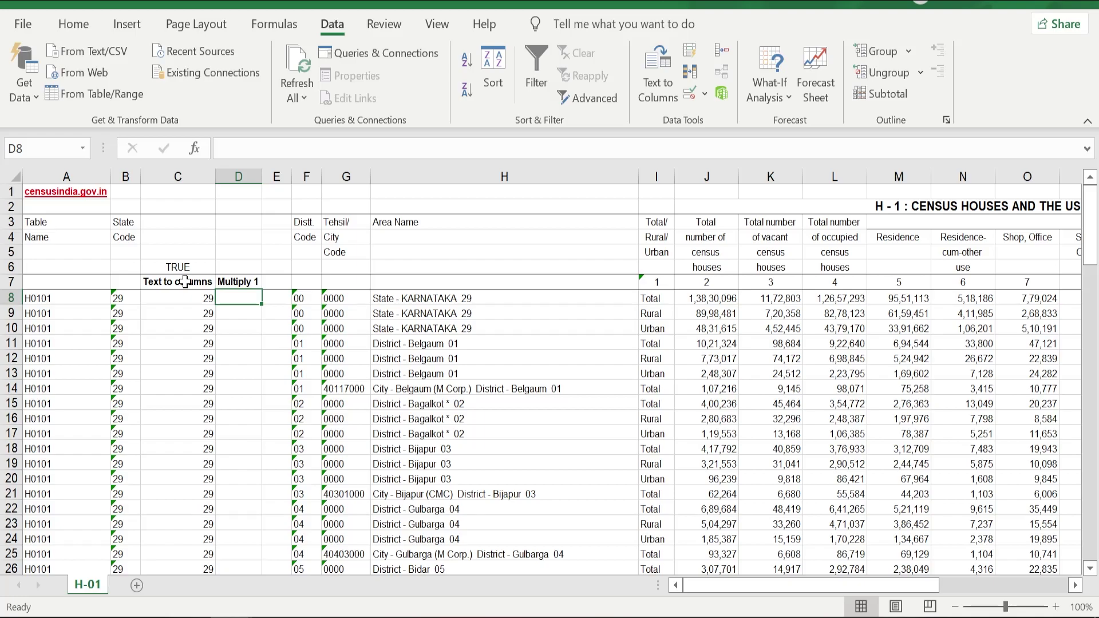
Enter =B8*1 in D8 and fill it down to the last data row.
type("=")
key("Left")
key("Left")
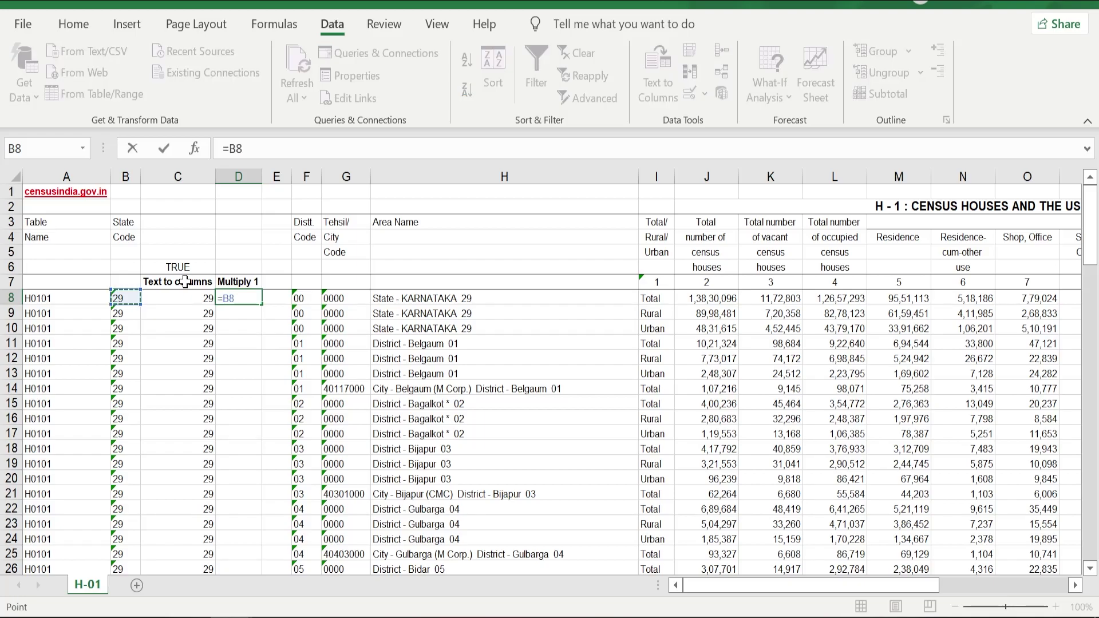
type("*1")
key("Left")
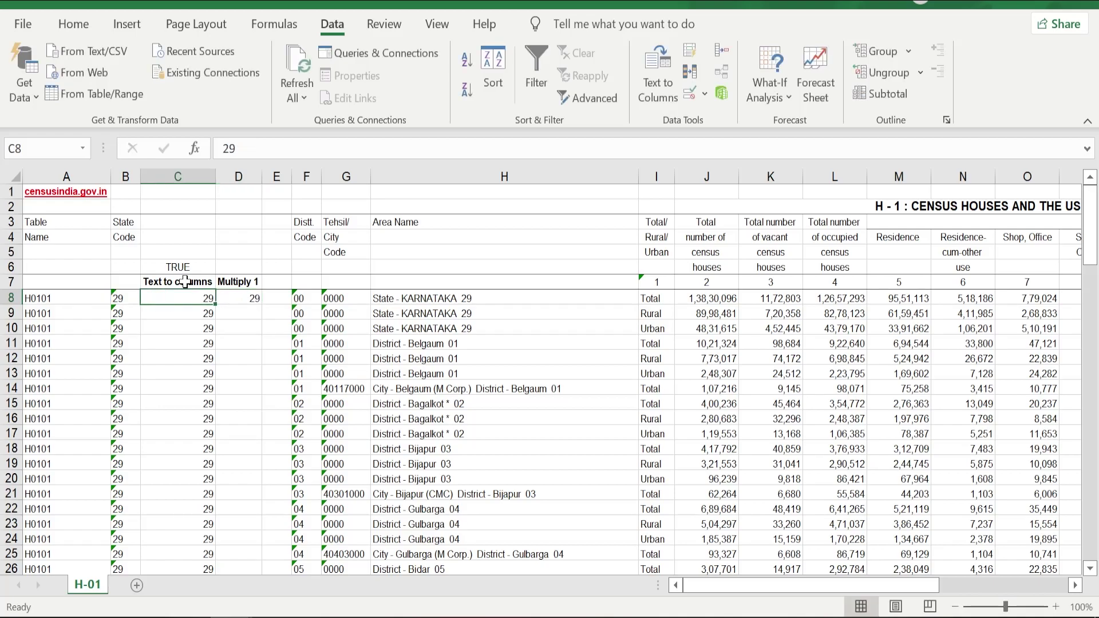
key("ctrl+Down")
key("Right")
key("ctrl+shift+Up")
key("ctrl+d")
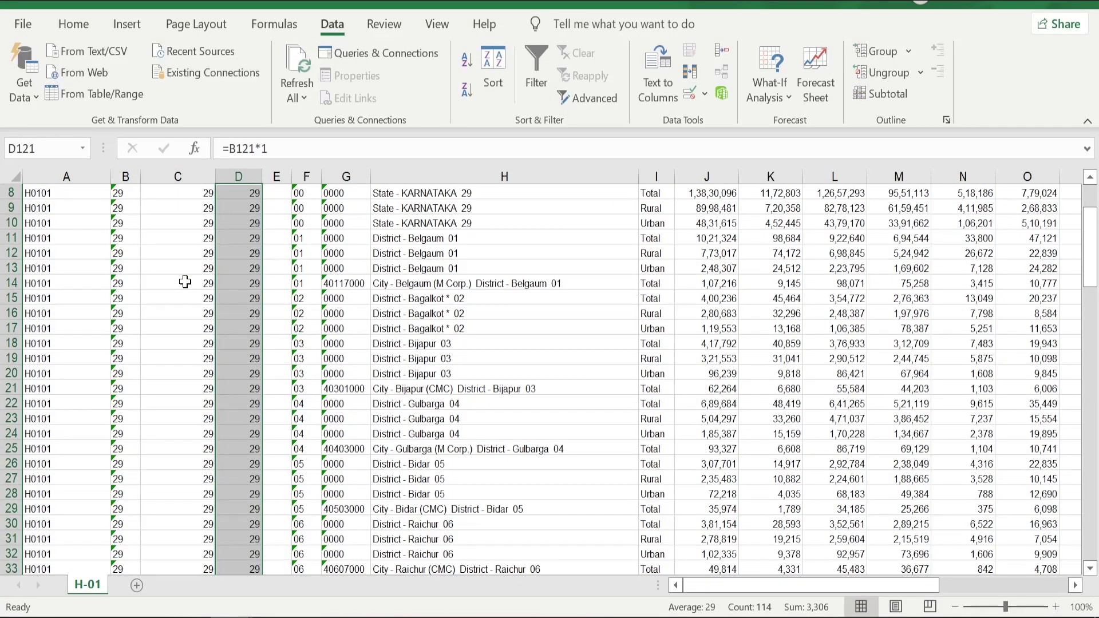
key("ctrl+Up")
key("ctrl+Up")
key("ctrl+Up")
key("Down")
key("Down")
key("Down")
key("Down")
key("Down")
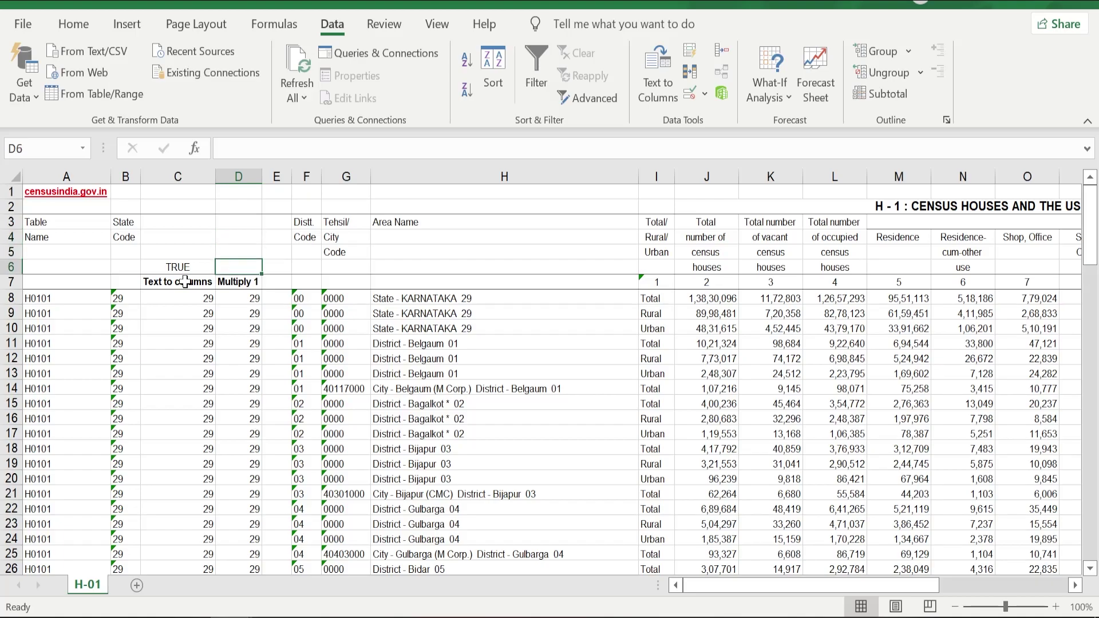
Copy the ISNUMBER check from C6 to D6, then insert two blank columns after Multiply 1.
key("Left")
key("ctrl+c")
key("Right")
key("ctrl+v")
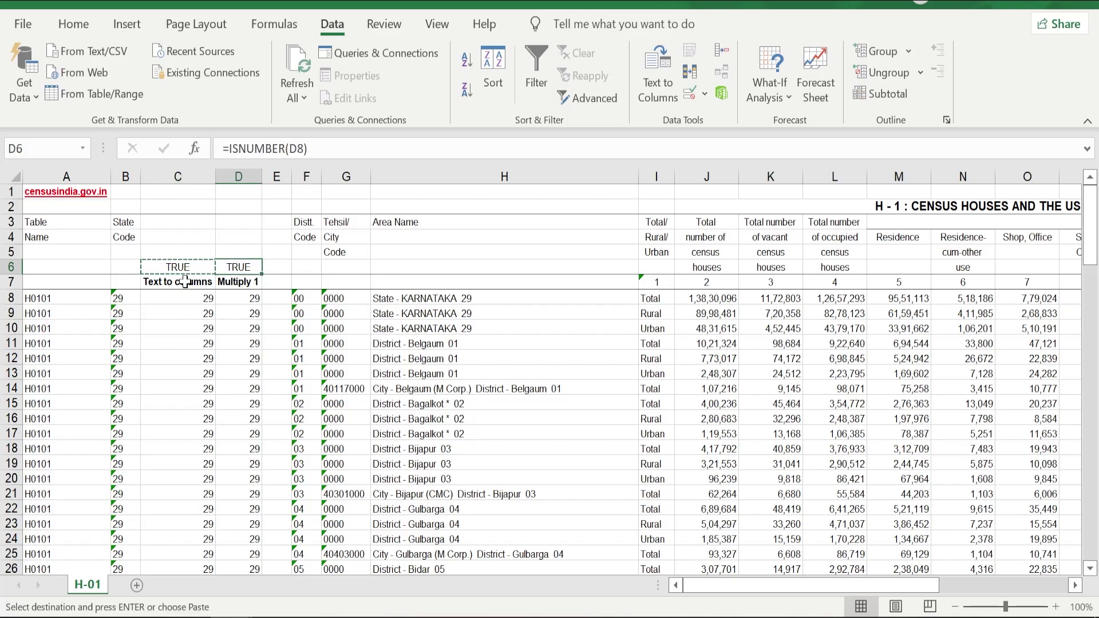
key("Escape")
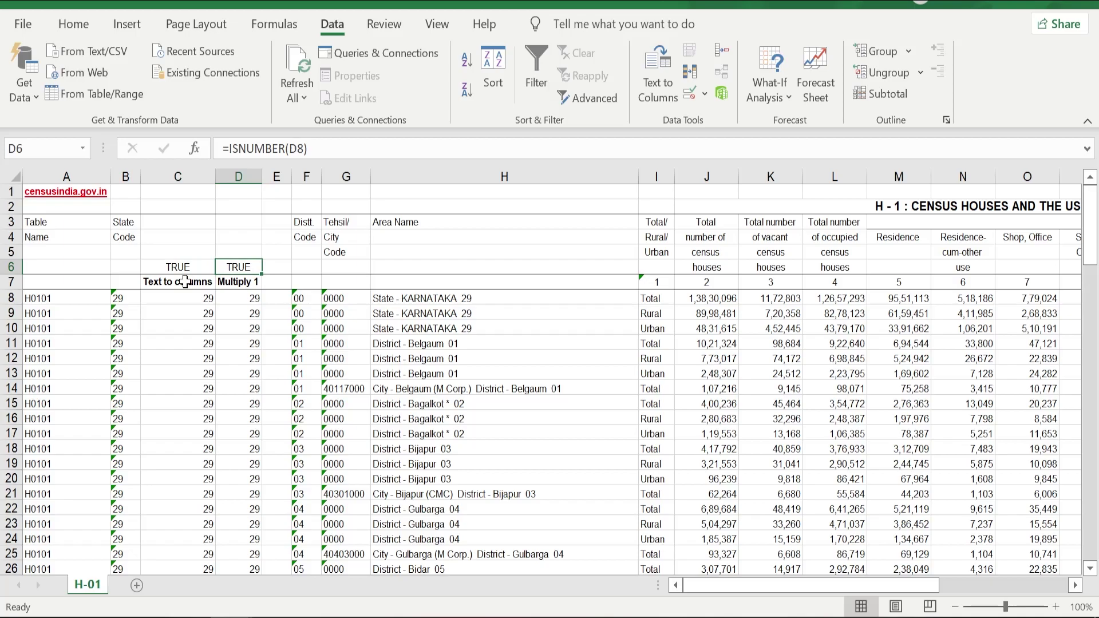
key("ctrl+shift+plus")
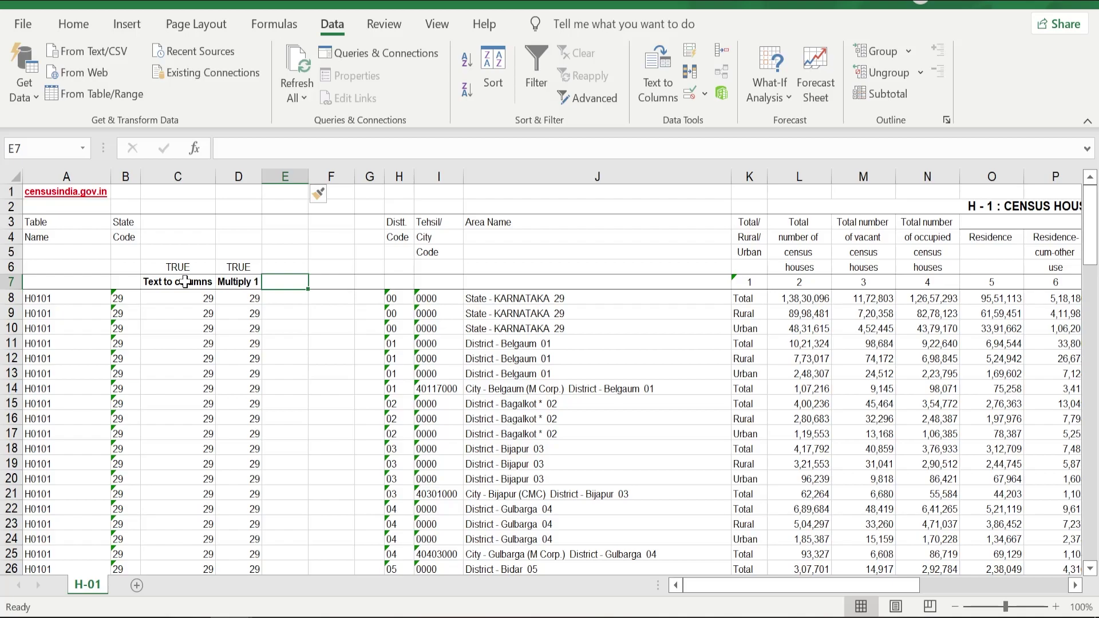
Add the heading 'NUMBERVALUE' in E7 and autofit column E.
type("NUMBERVALUE")
key("ctrl+Return")
key("alt")
key("o")
key("c")
key("a")
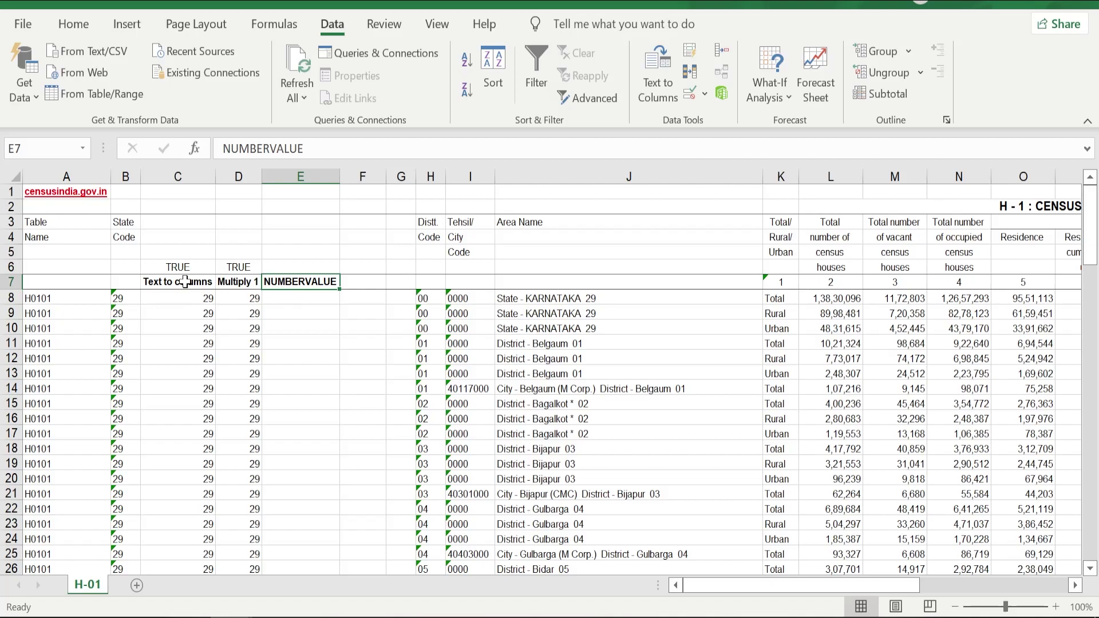
Enter =NUMBERVALUE(B8) in E8 and fill it down to row 121.
key("Down")
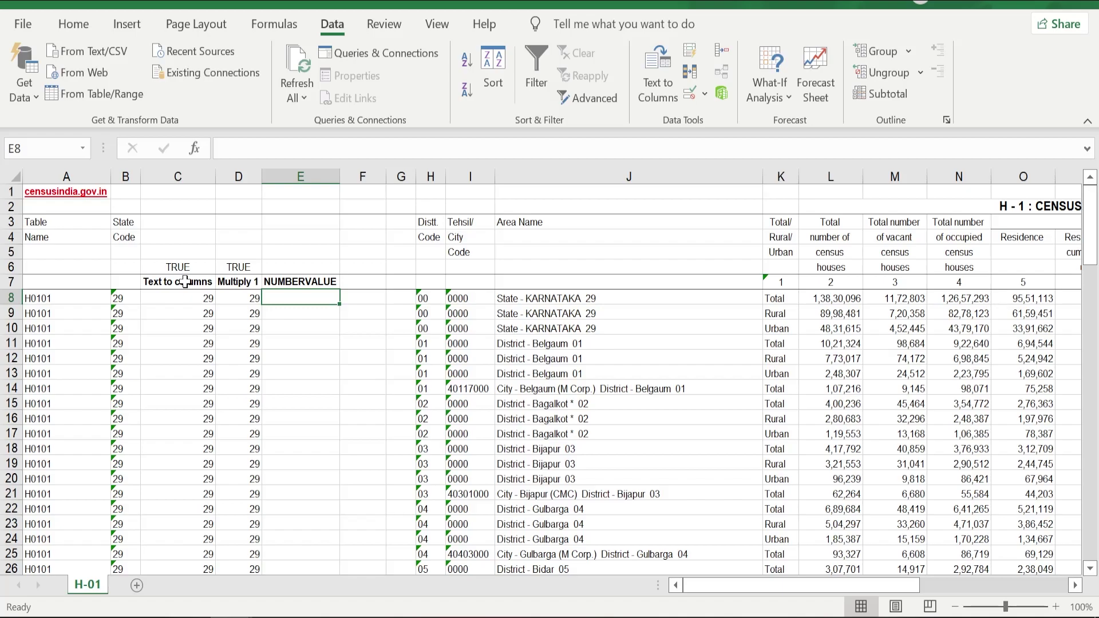
type("=")
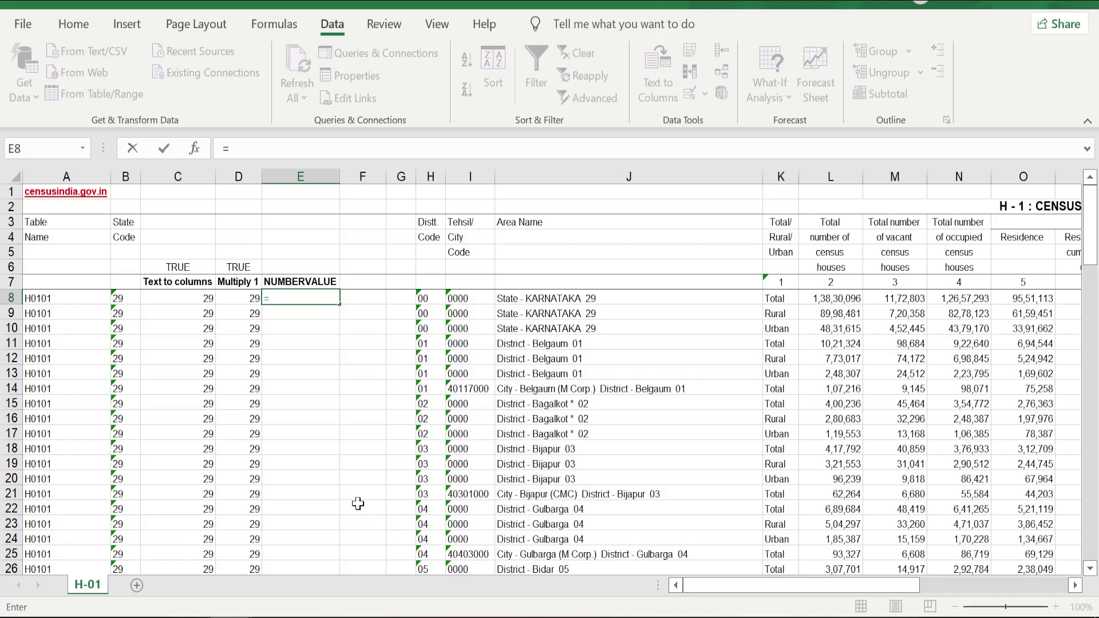
type("NUMBERVALUE")
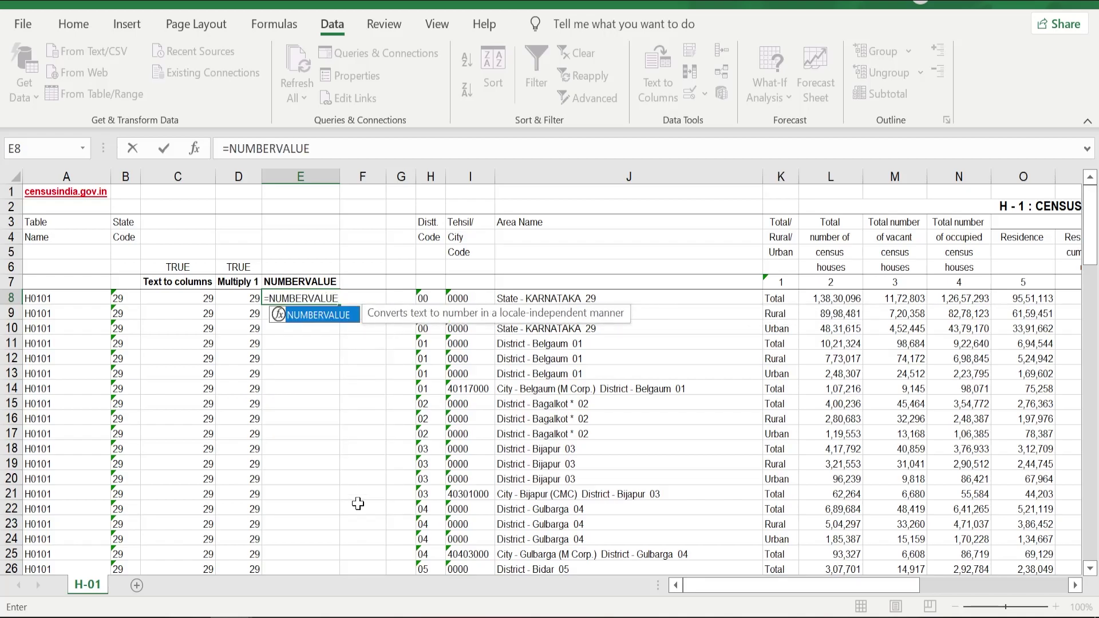
type("(")
left_click(127, 298)
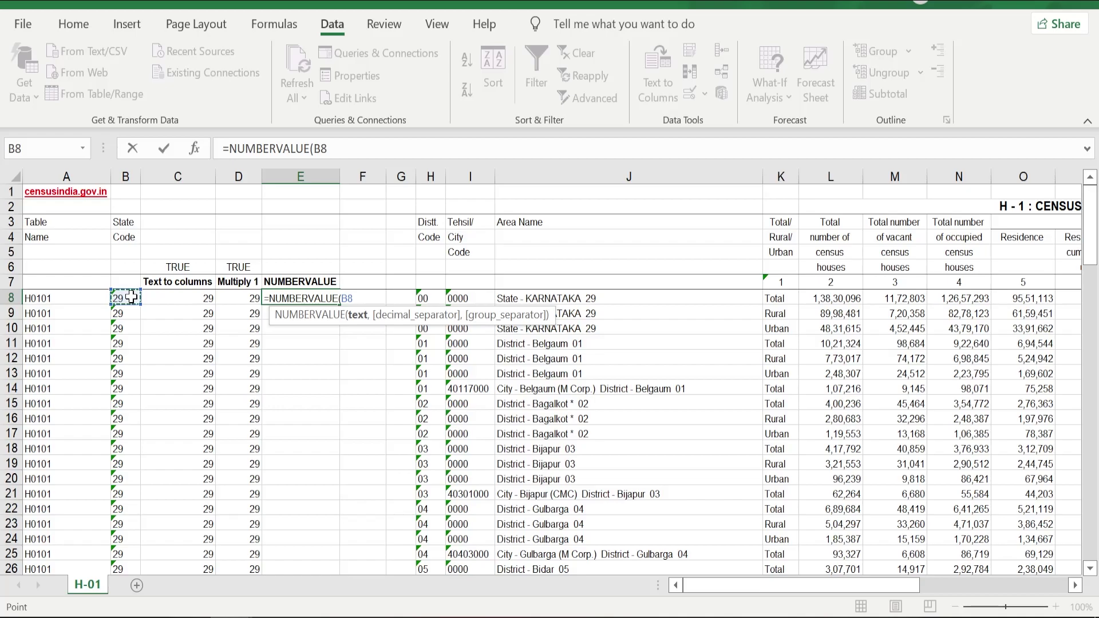
type(")")
key("Return")
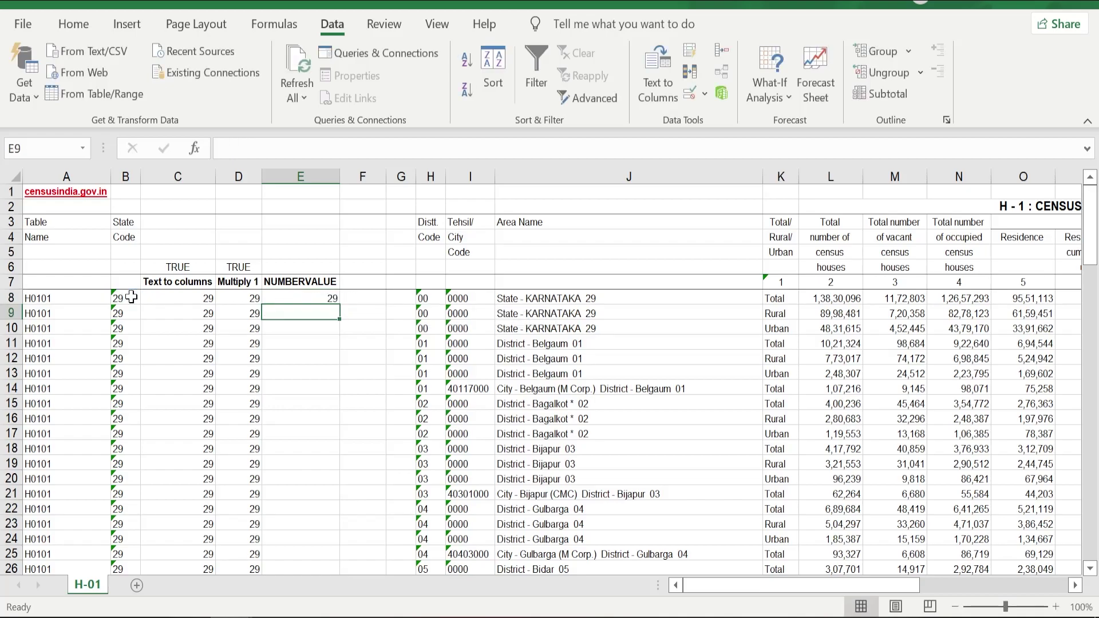
key("Left")
key("ctrl+Down")
key("Right")
key("ctrl+shift+Up")
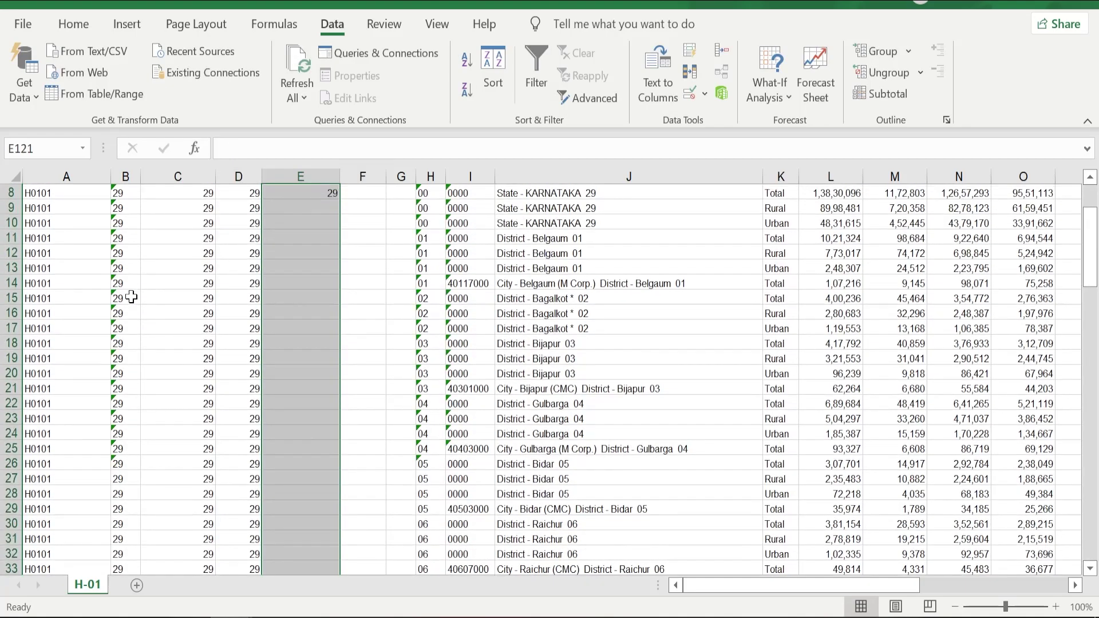
key("ctrl+d")
Fill the ISNUMBER check into E6, showing TRUE.
key("ctrl+Up")
key("Up")
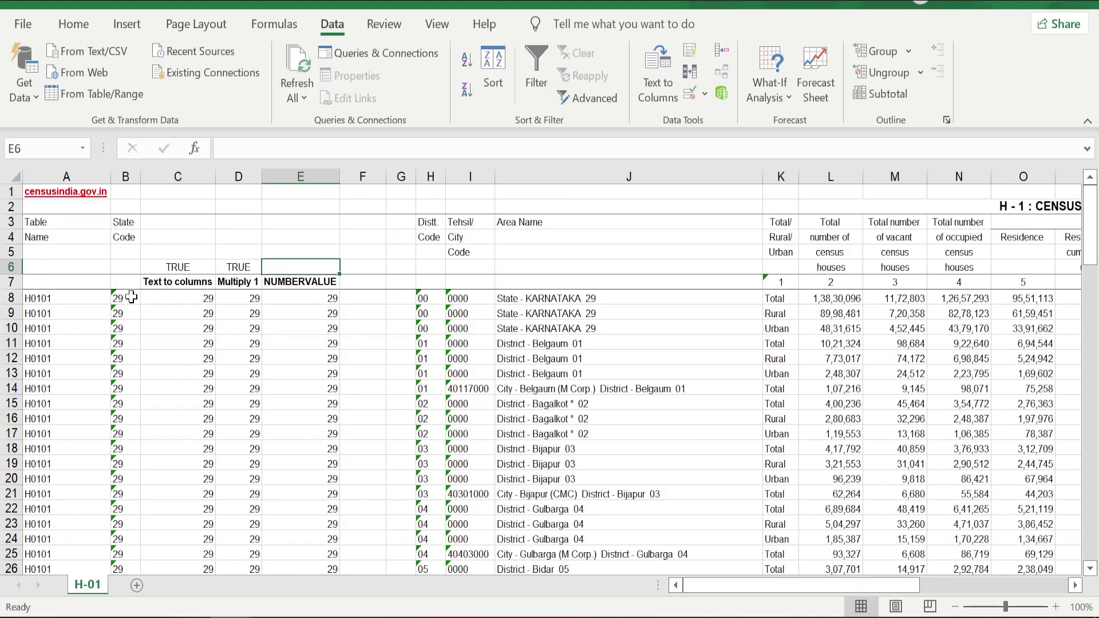
key("ctrl+r")
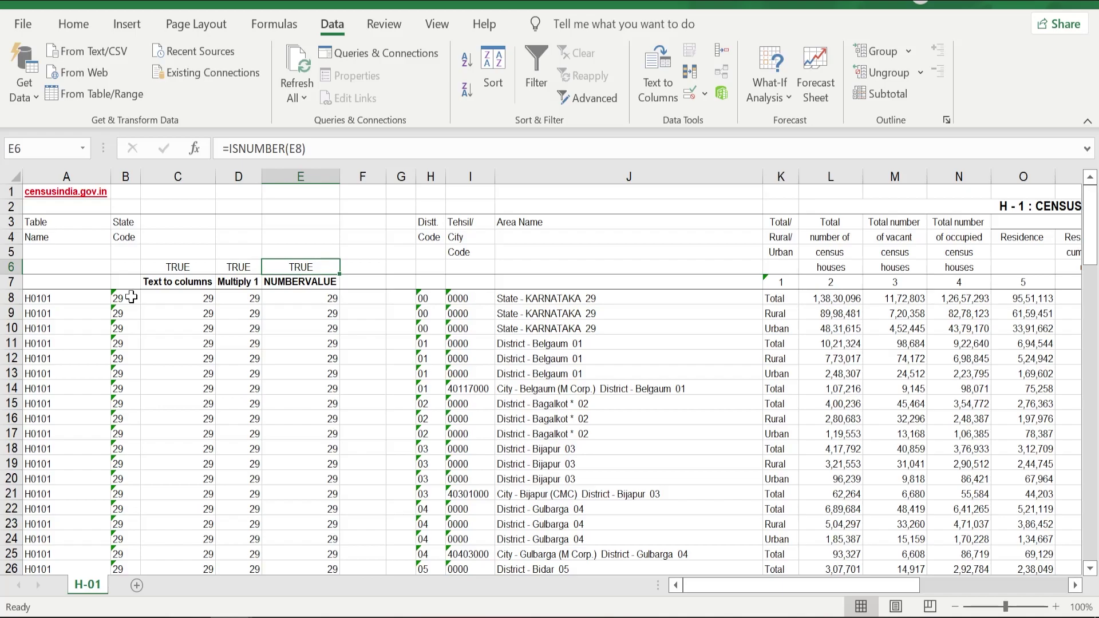
Add the heading 'TEXT Formula' in F7.
key("Down")
key("Right")
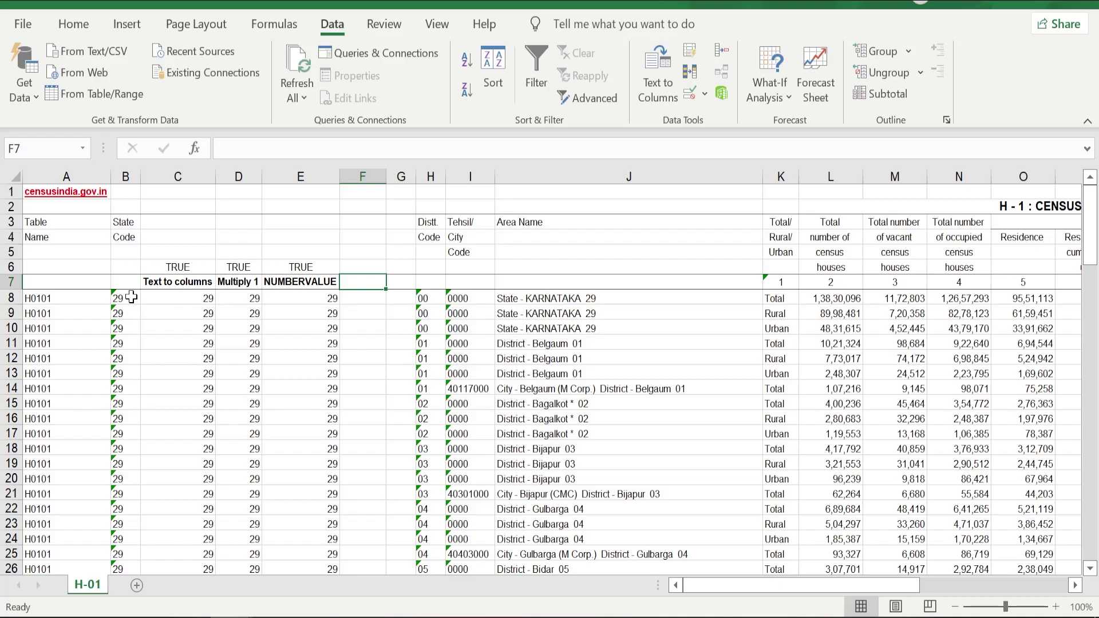
type("TEXT")
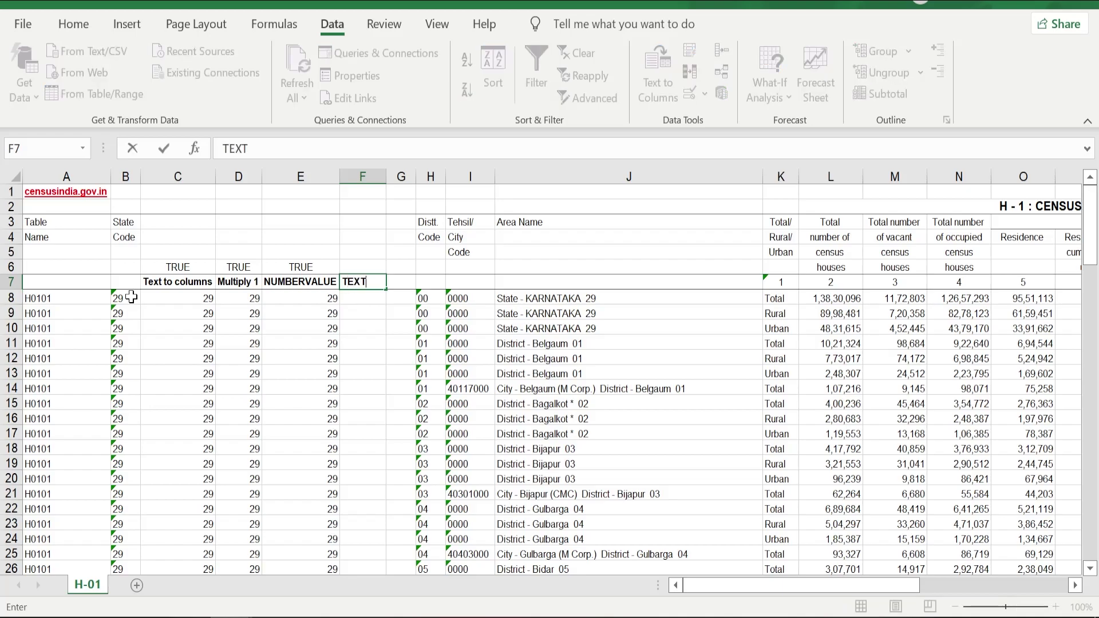
type(" Formula")
key("Return")
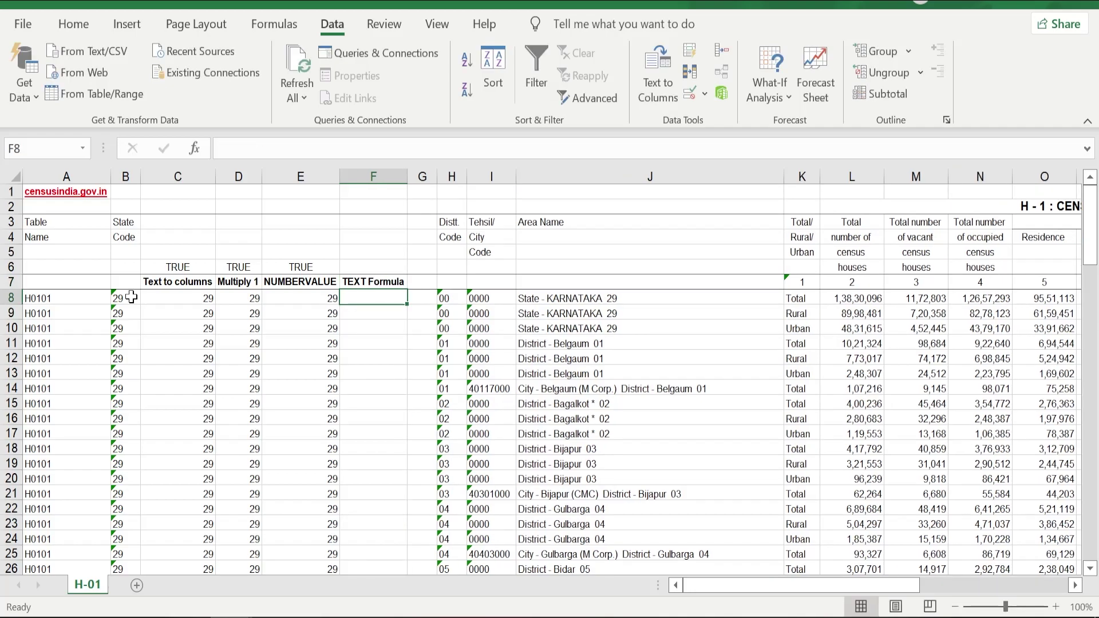
Enter =TEXT(C8,"#") in F8 and fill it down column F.
type("=")
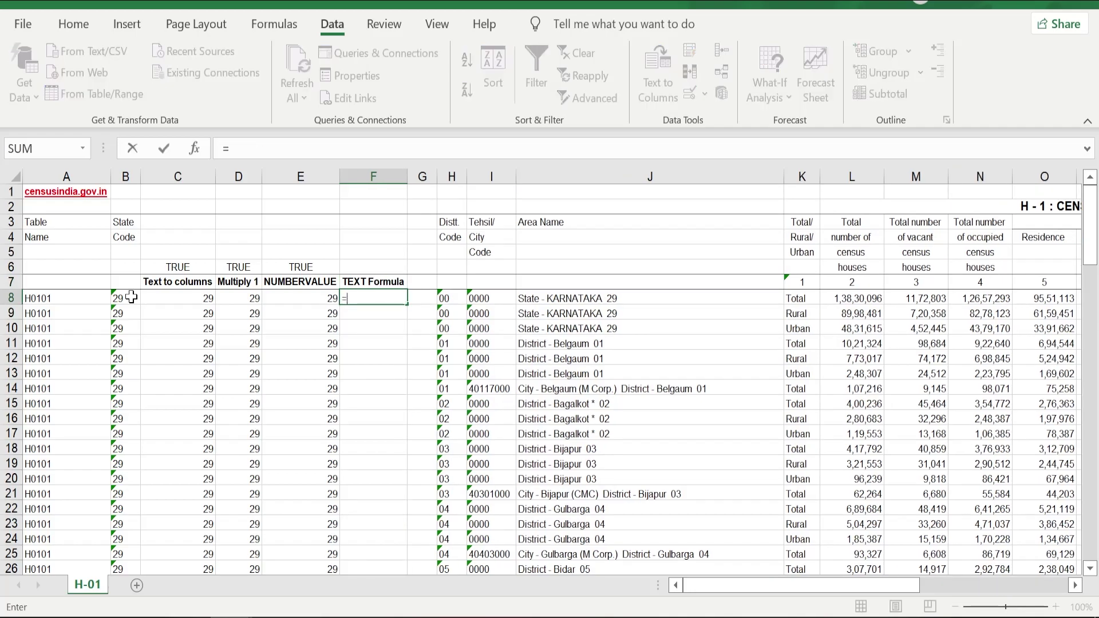
type("TEXT(")
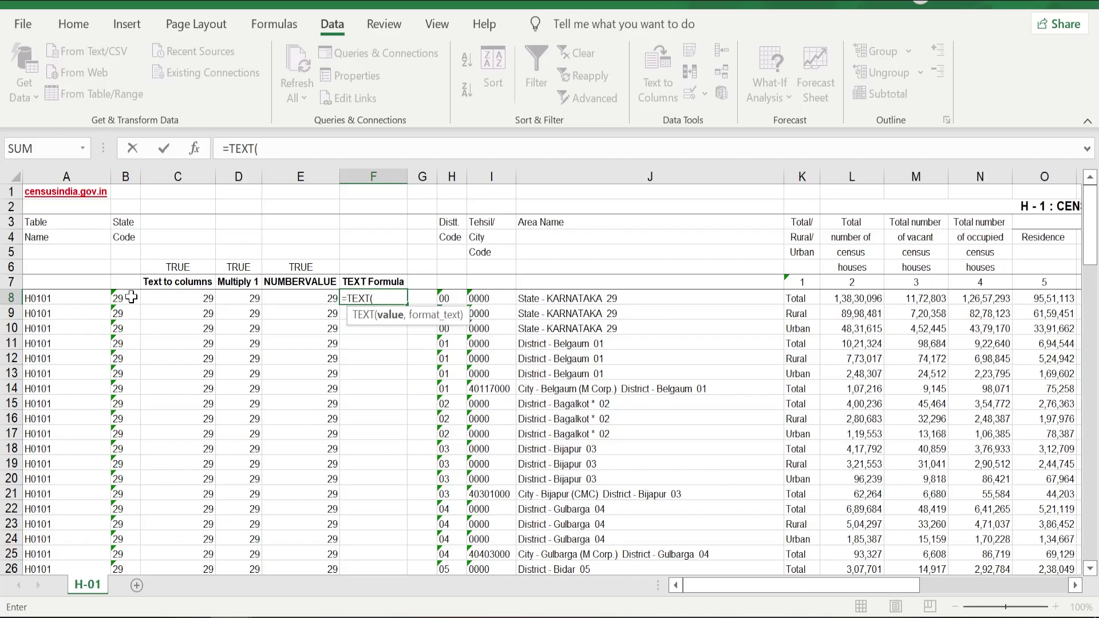
left_click(205, 299)
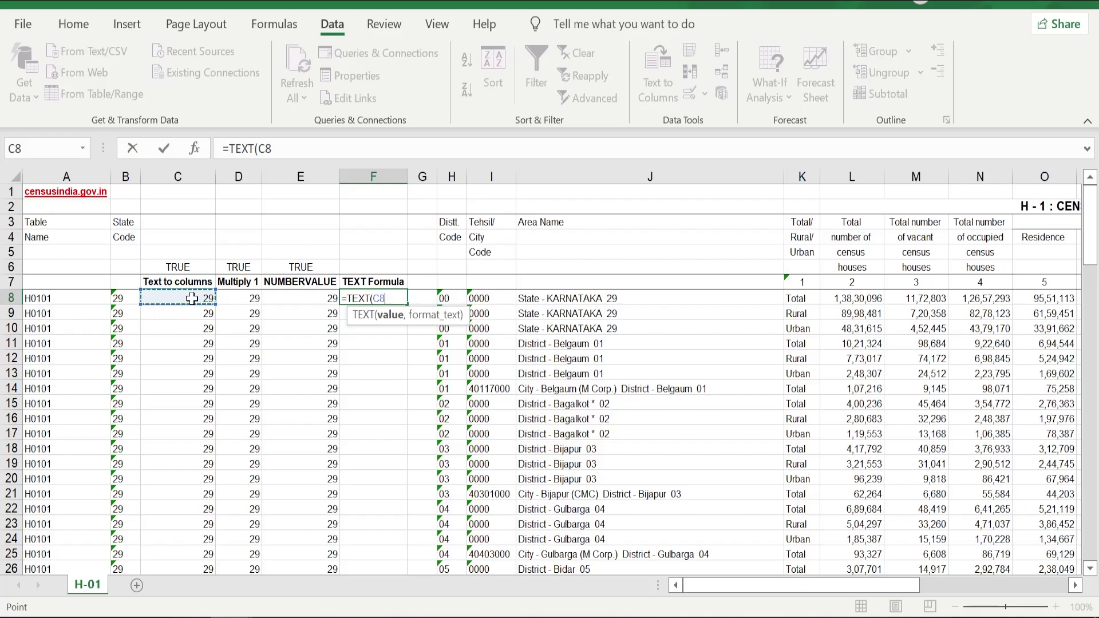
type(",")
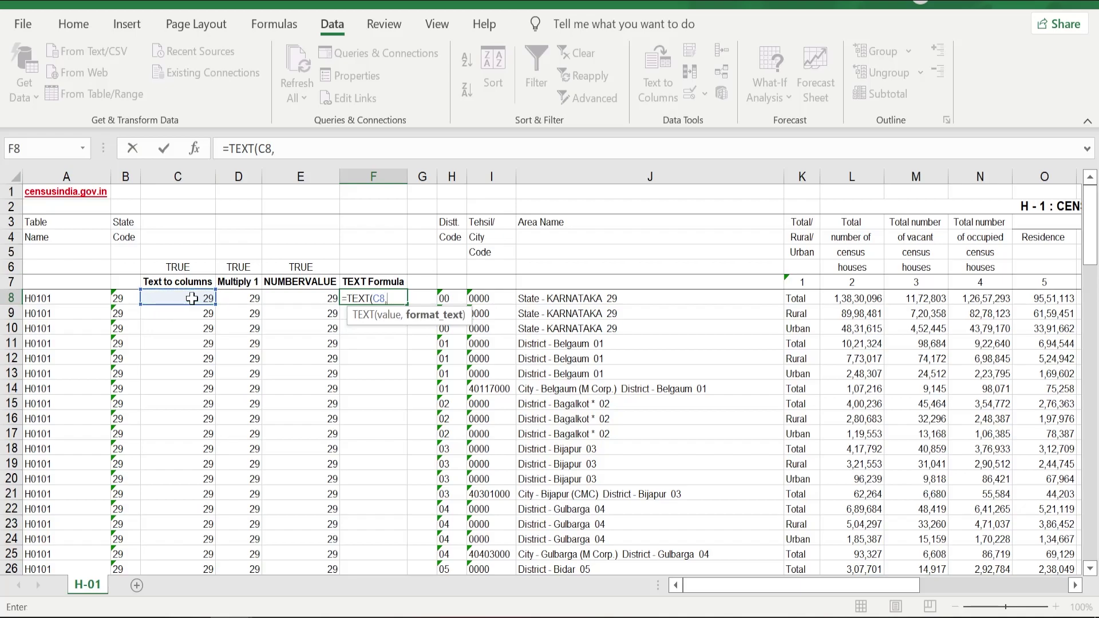
type("\"#\")")
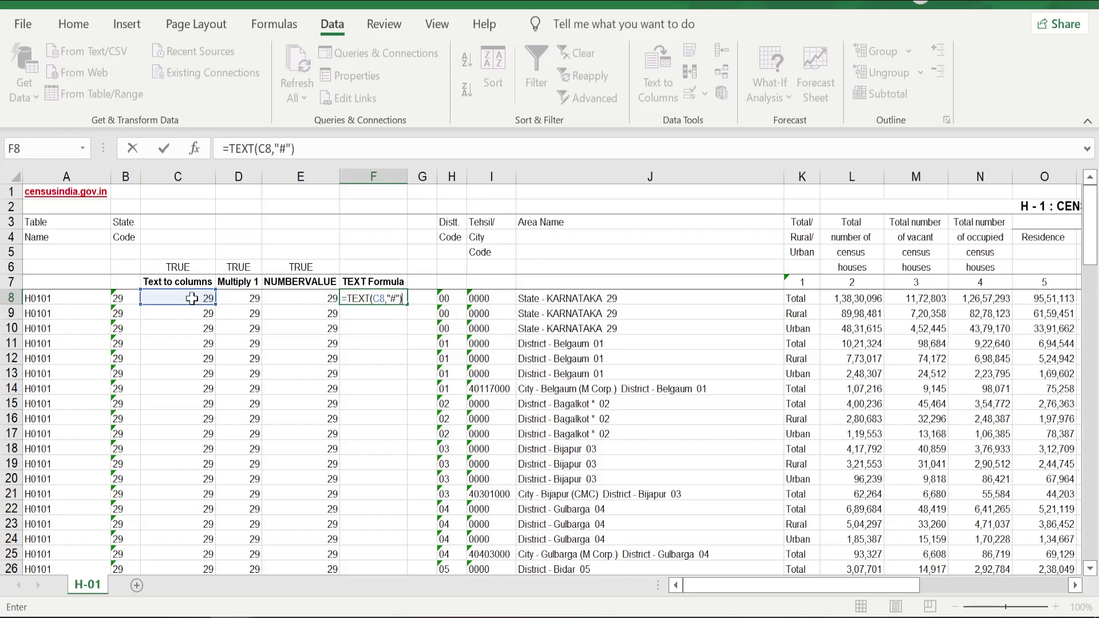
key("Return")
key("Left")
key("ctrl+Down")
key("Right")
key("ctrl+shift+Up")
key("ctrl+d")
key("ctrl+Up")
key("Up")
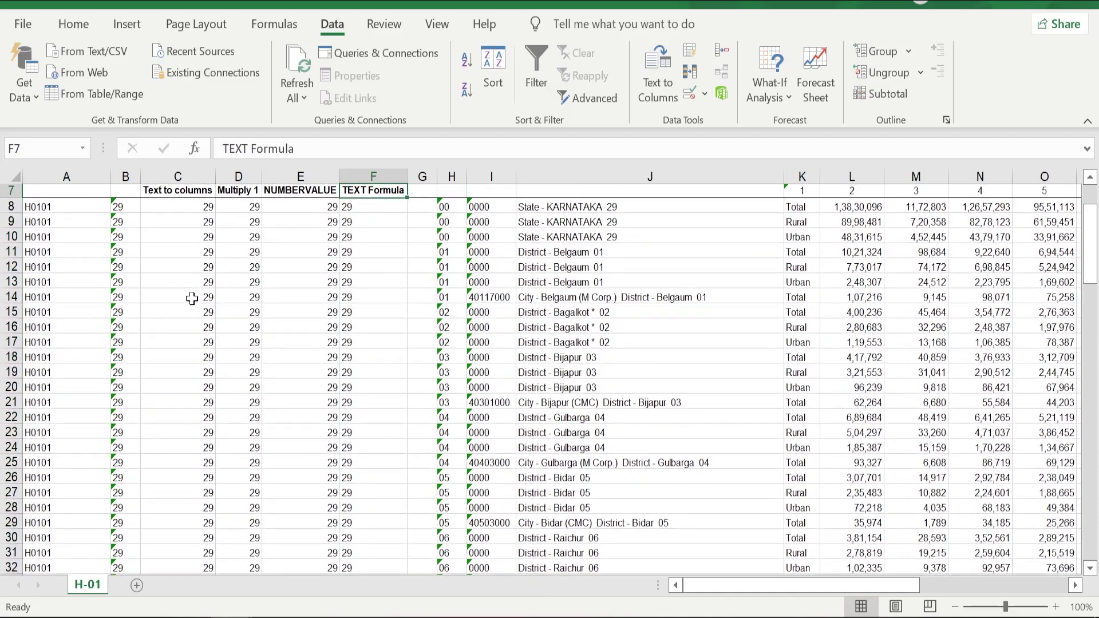
key("Up")
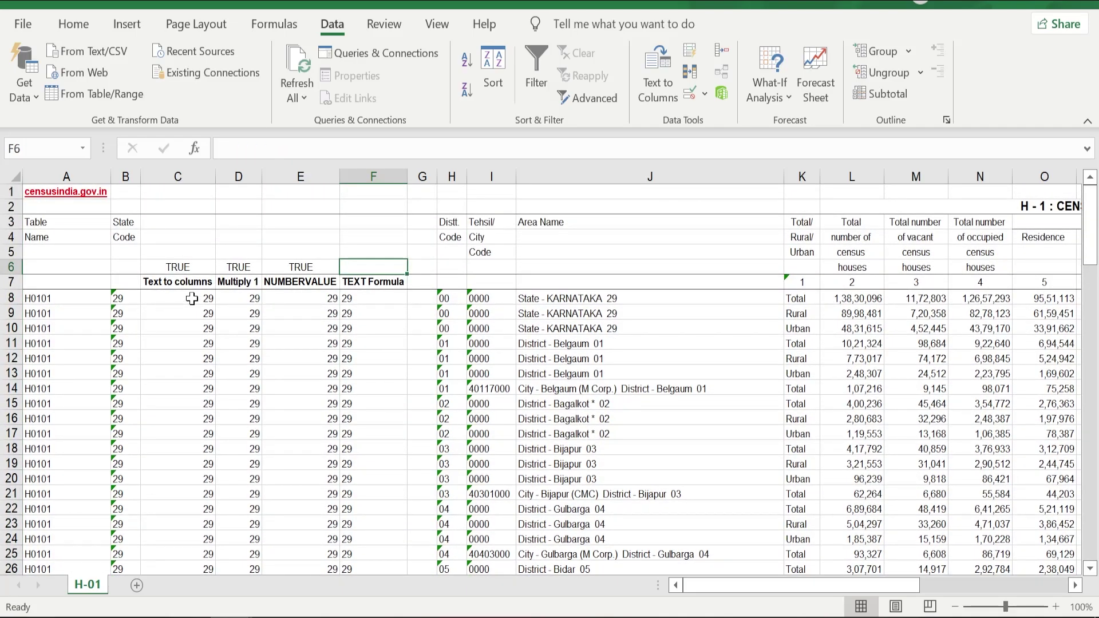
Copy the ISNUMBER check from E6 into F6, which shows FALSE.
key("Left")
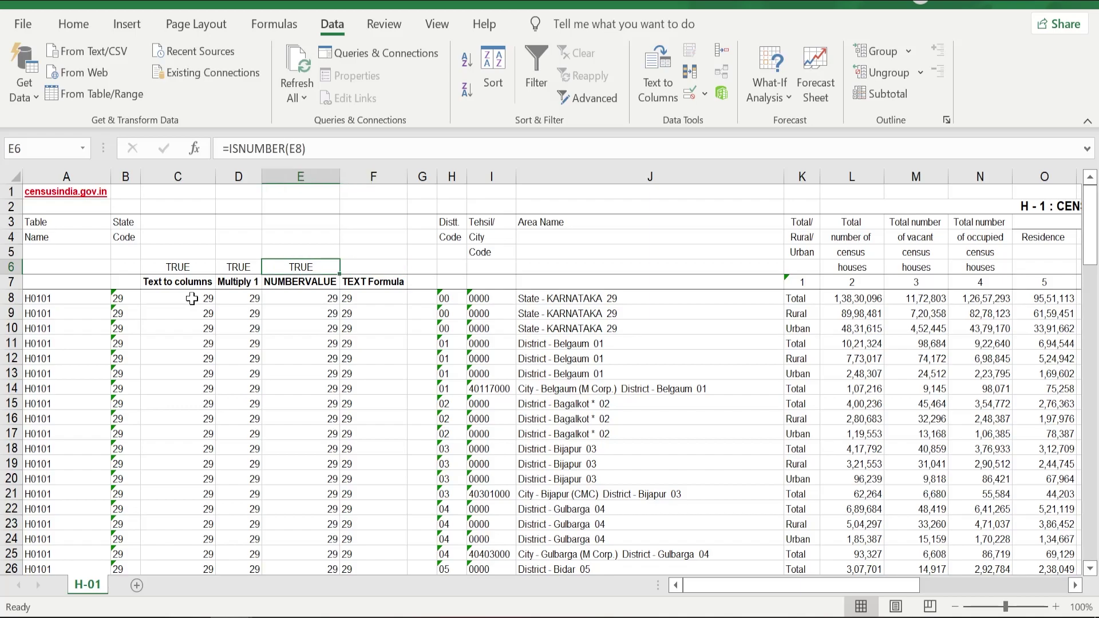
key("ctrl+c")
key("Right")
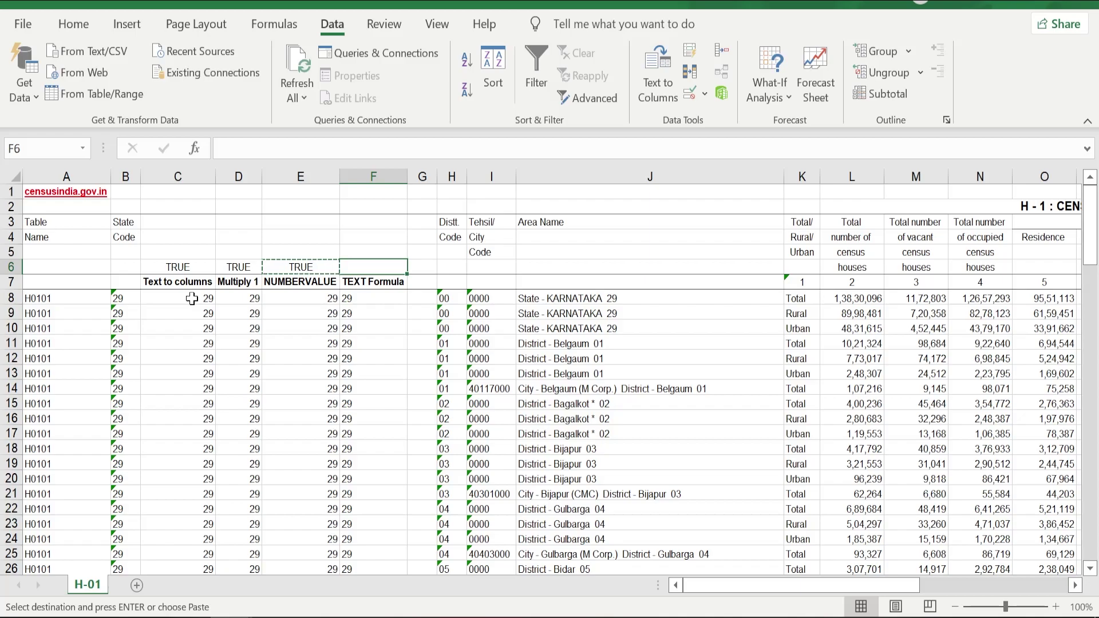
key("ctrl+v")
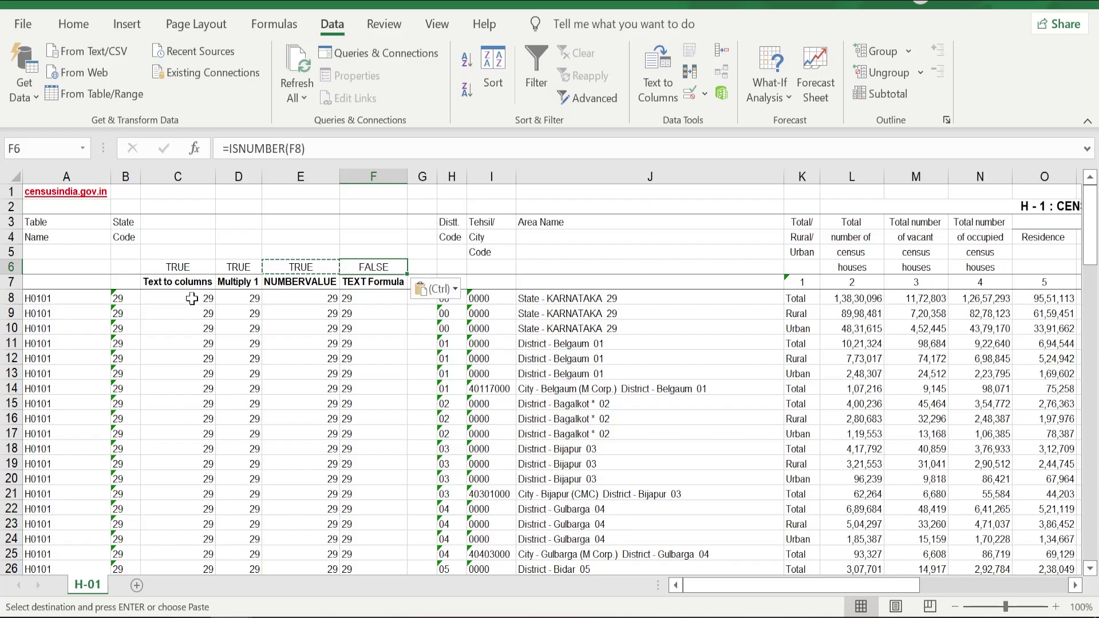
key("Escape")
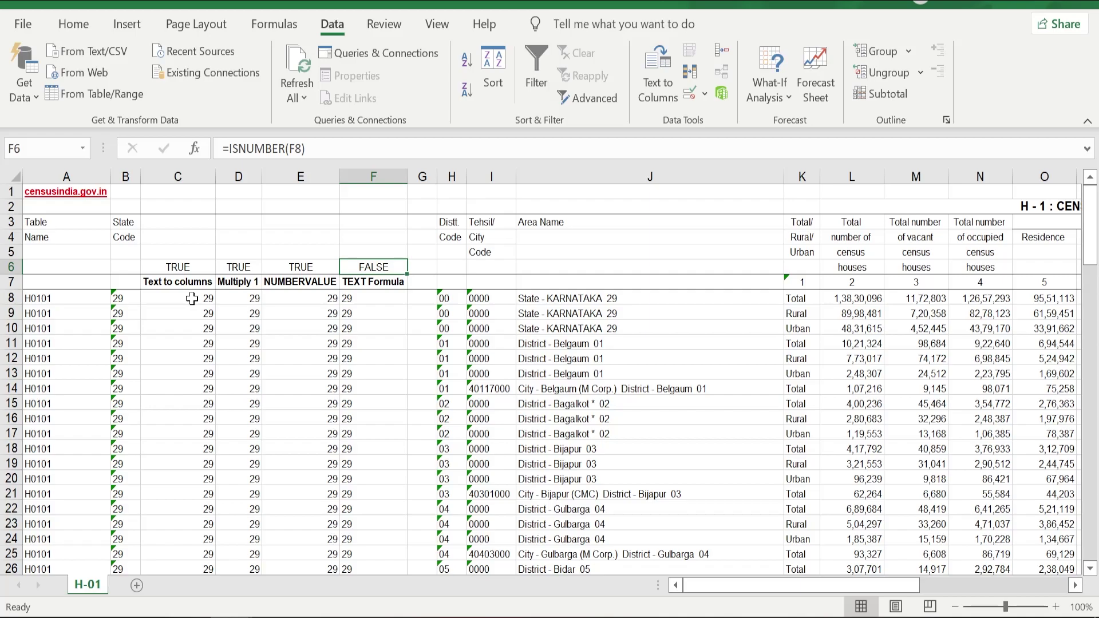
Replace F6 with =ISTEXT(F8) so it shows TRUE.
type("=")
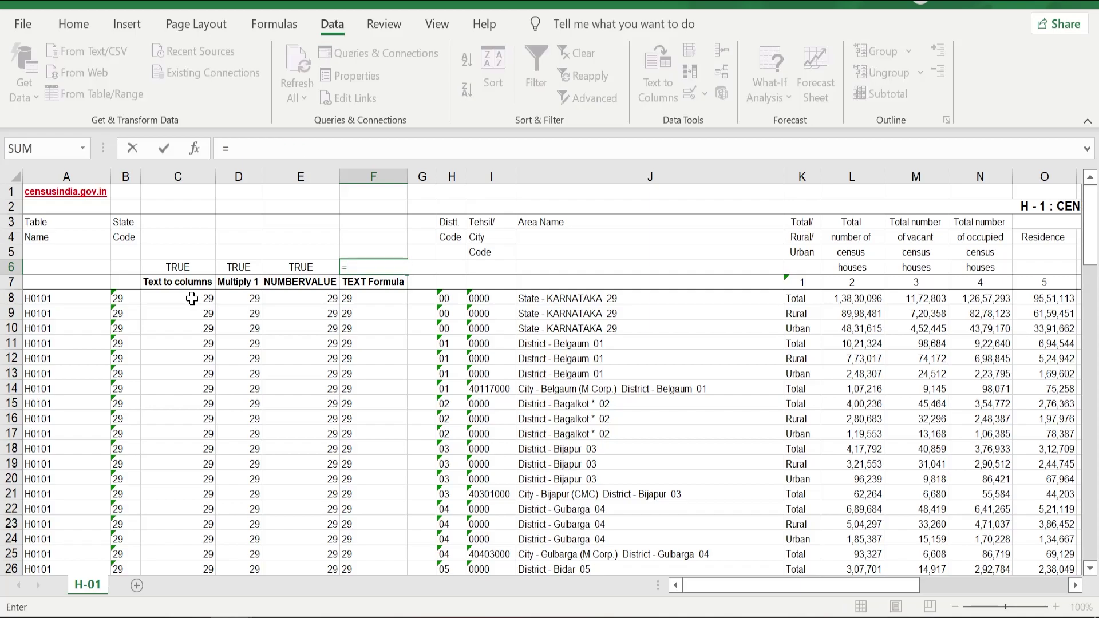
type("istext(")
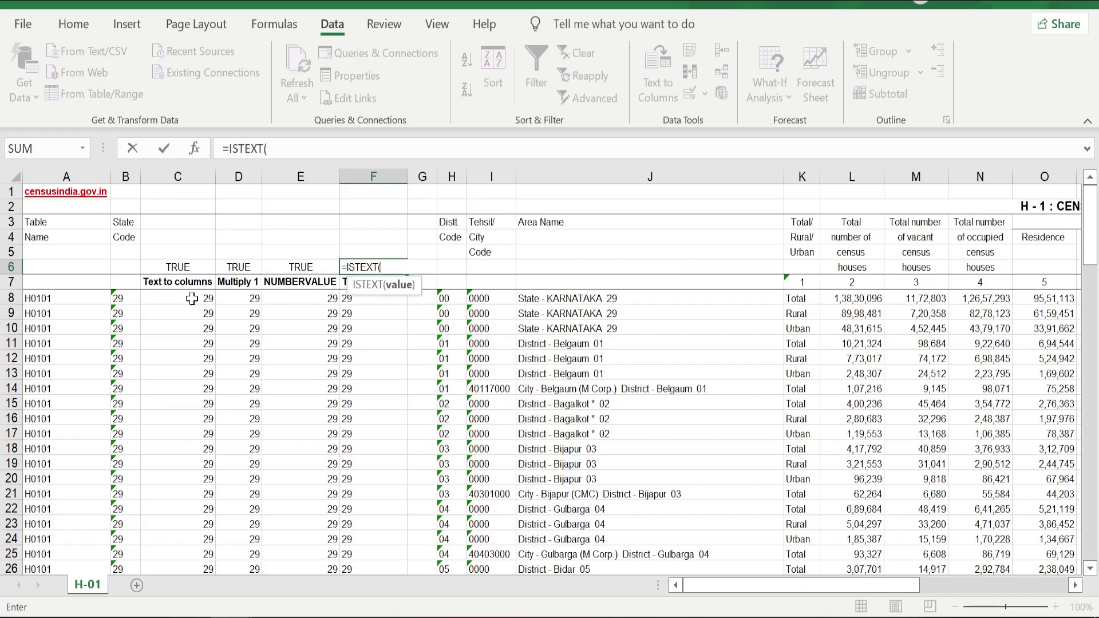
key("Down")
key("Down")
type(")")
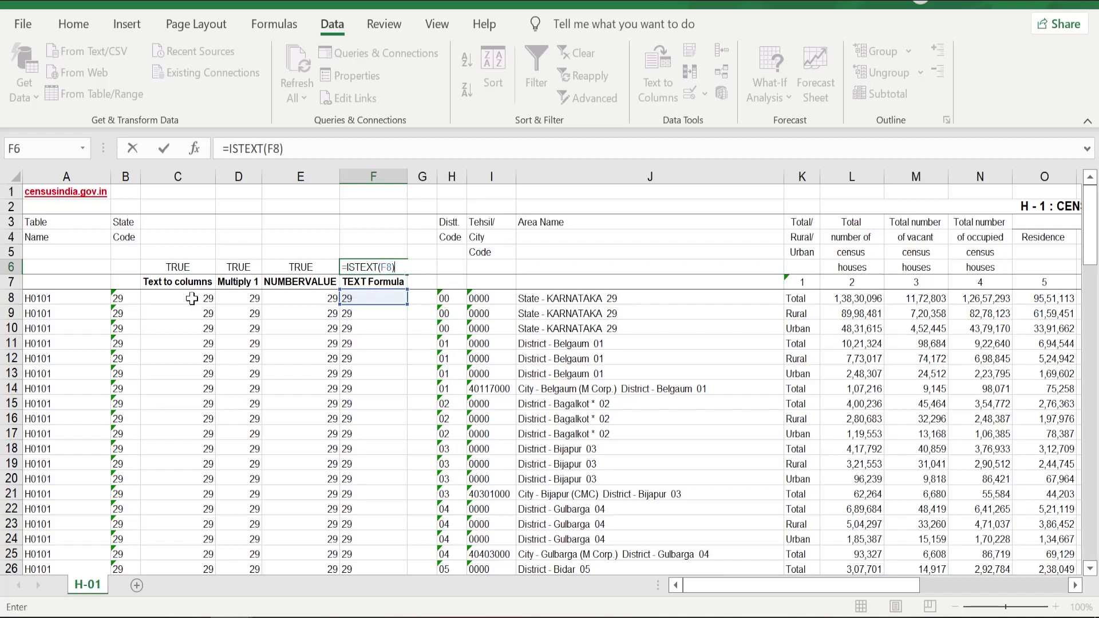
key("Return")
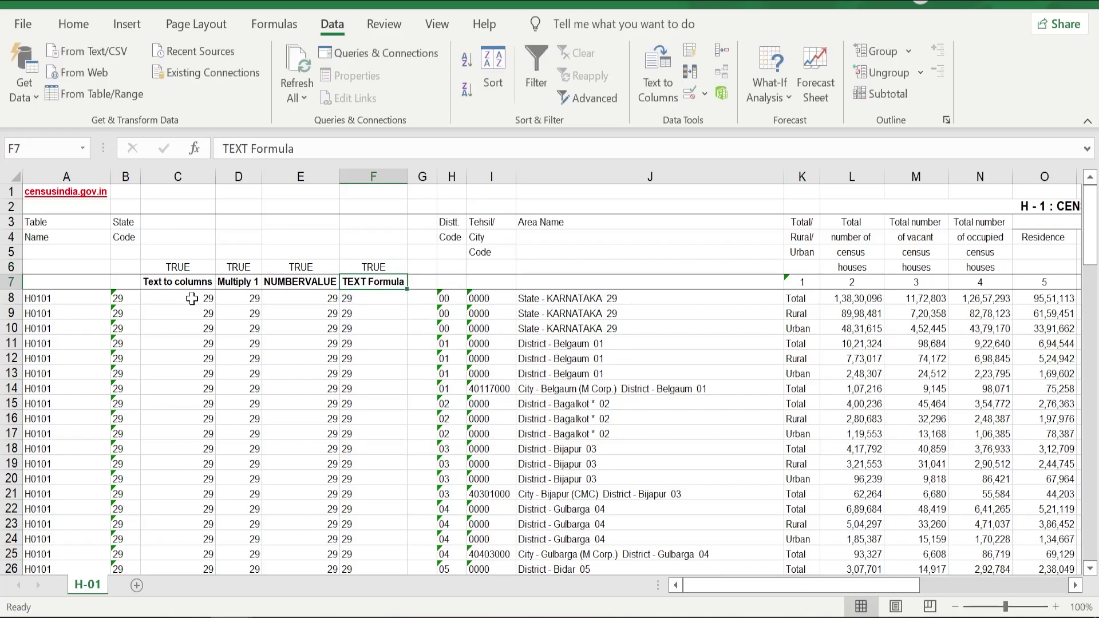
key("Up")
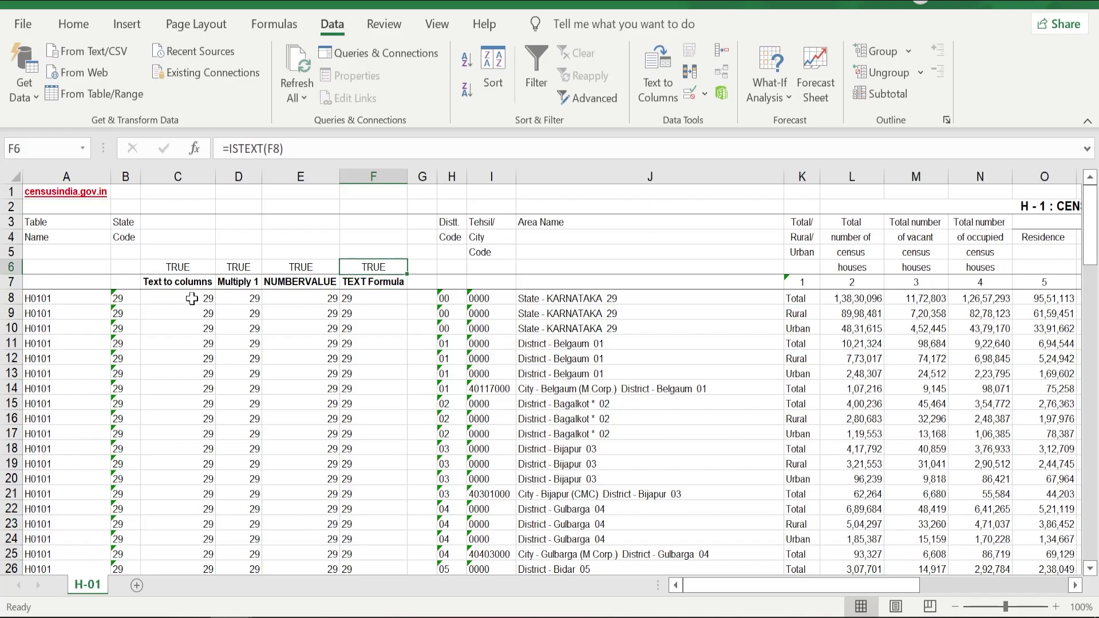